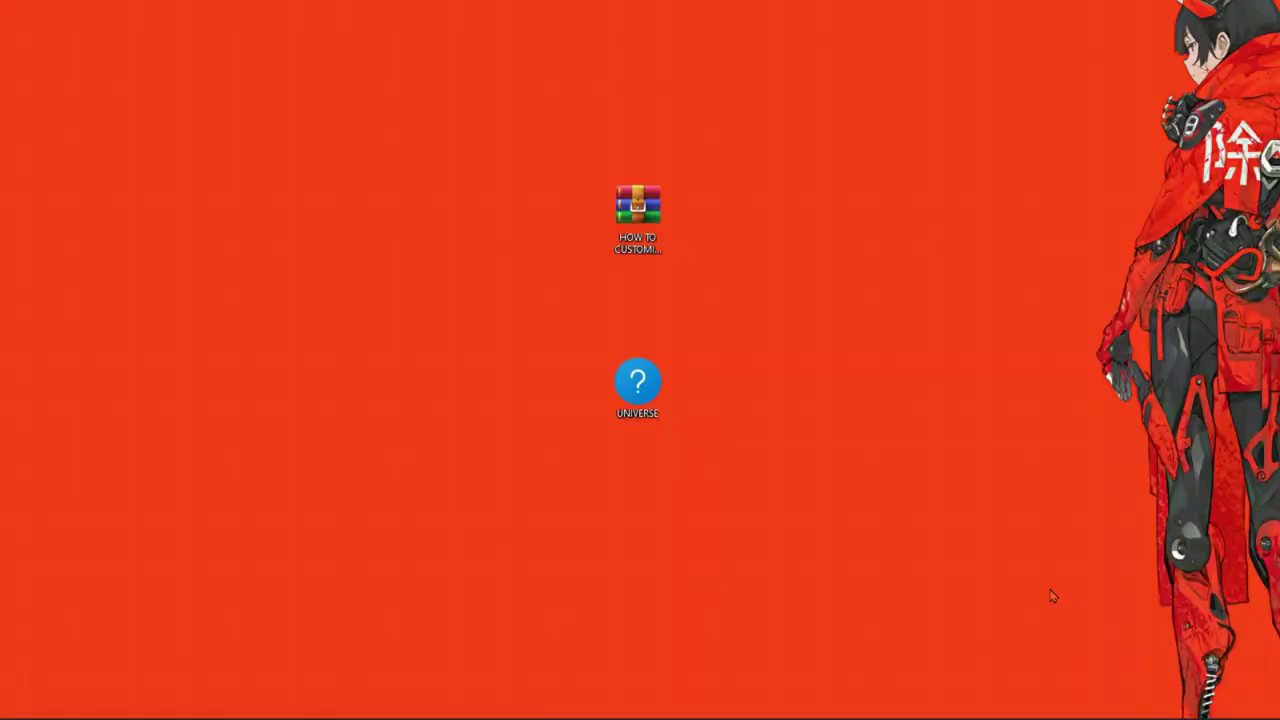
Step: Extract the HOW TO CUSTOMIZE FL STUDIO archive into its own desktop folder, entering the archive password
right_click(636, 217)
mouse_move(721, 430)
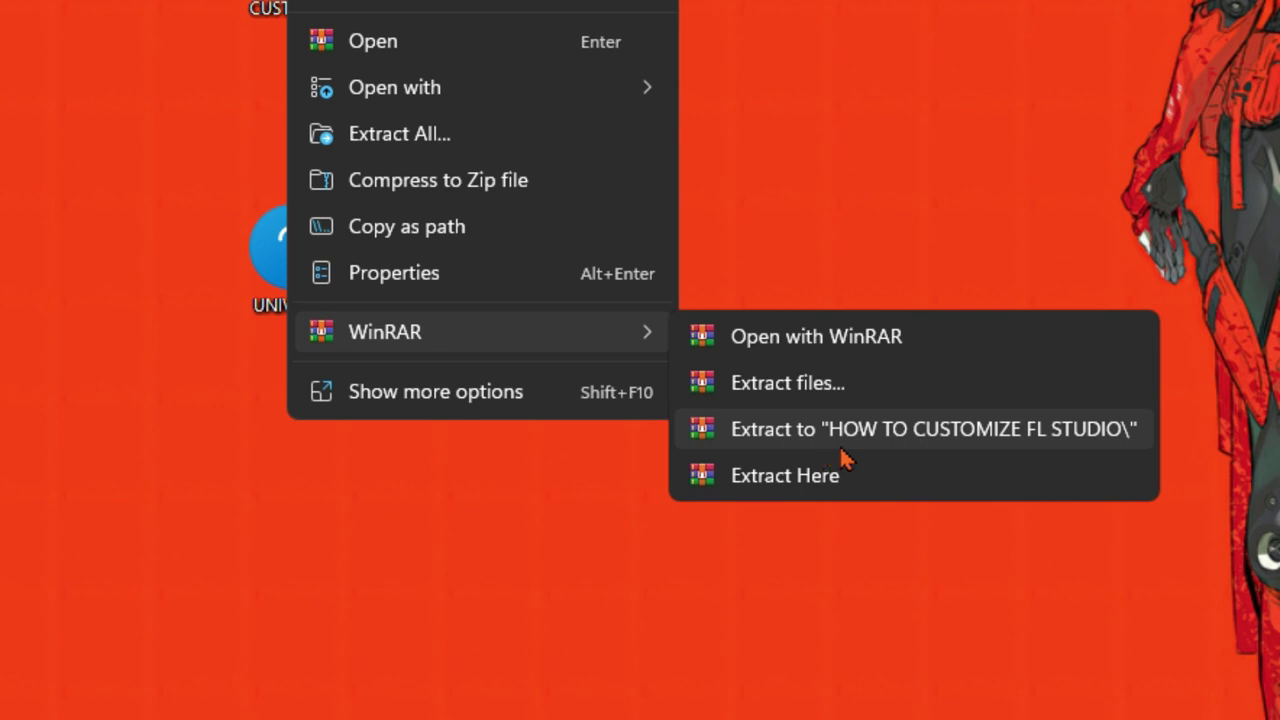
left_click(846, 448)
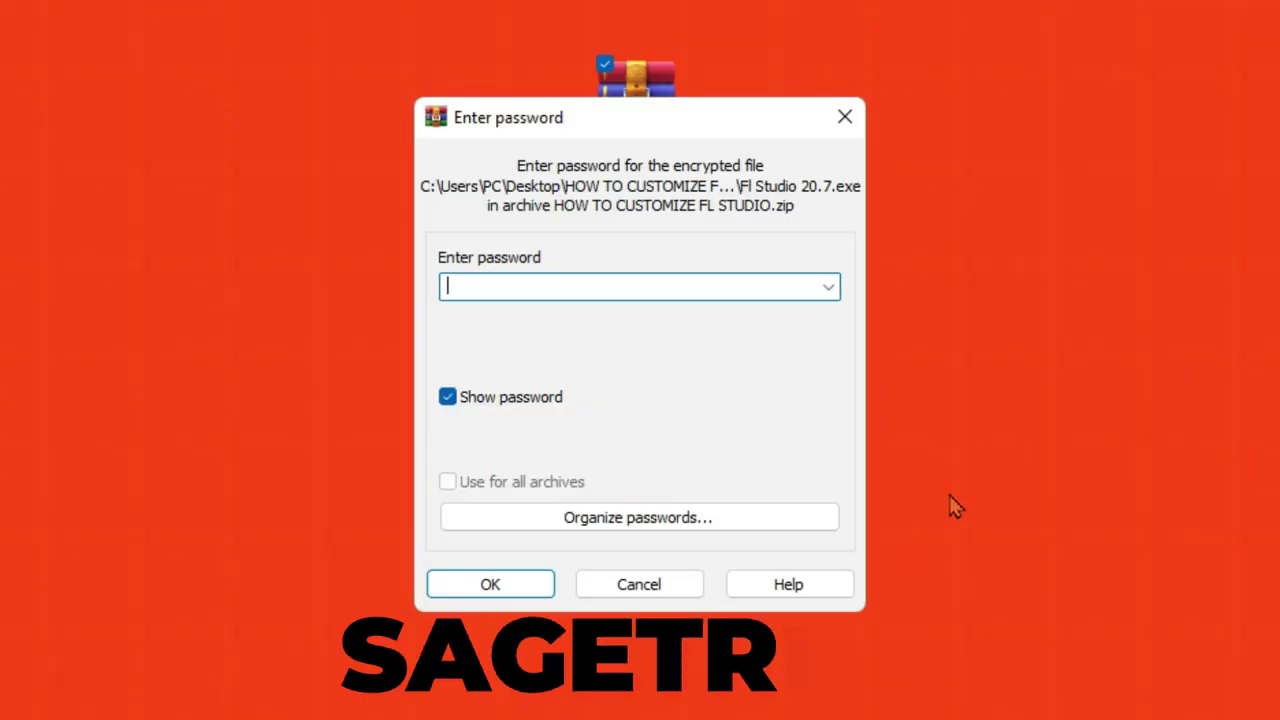
type("sa")
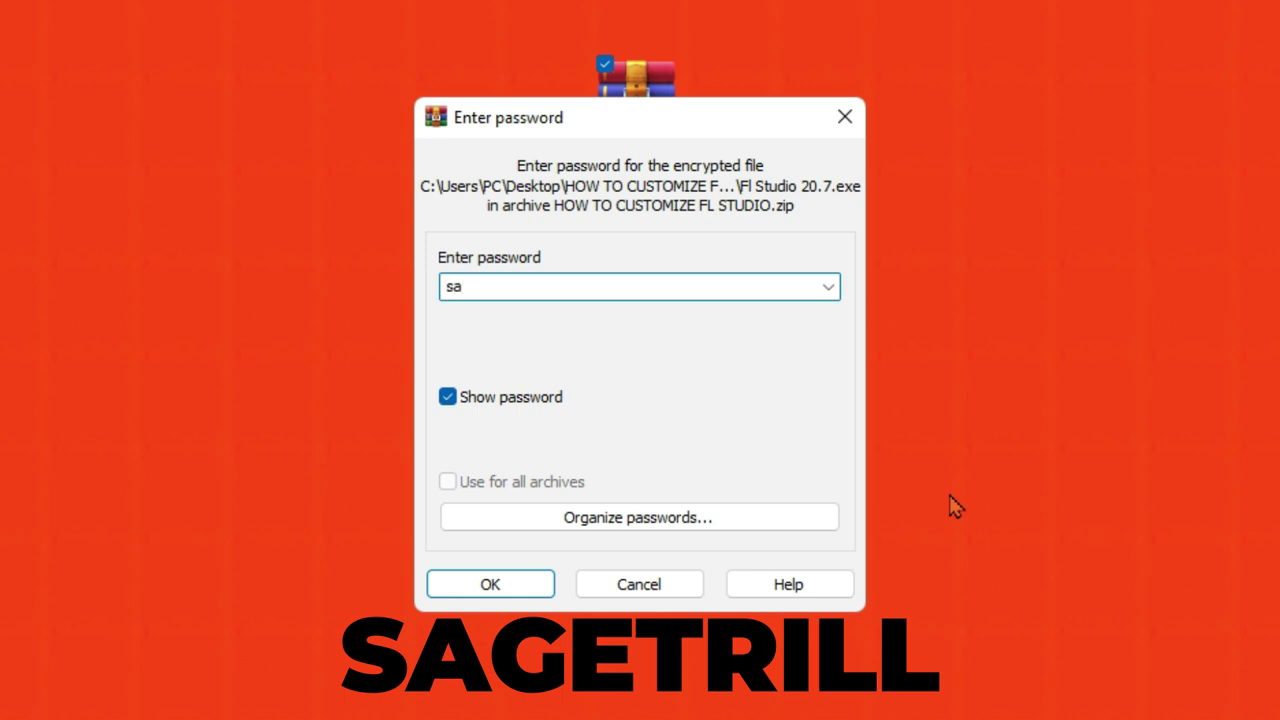
type("getr")
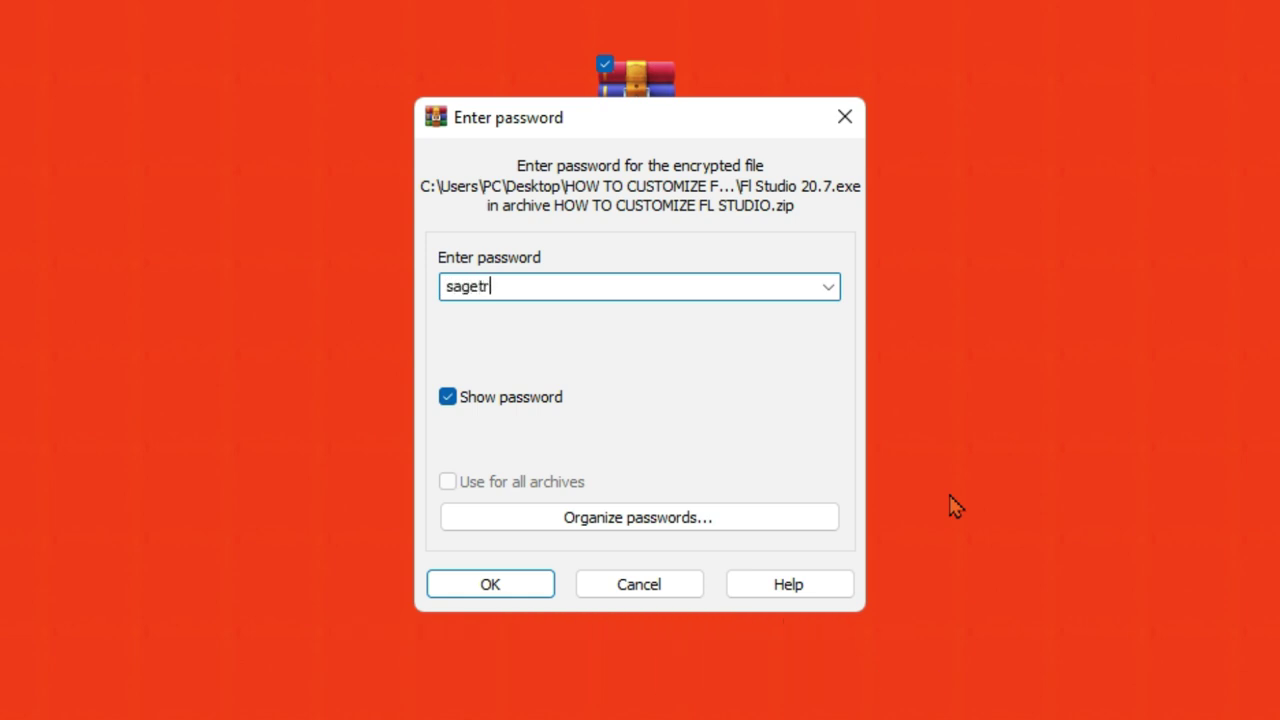
type("ill")
key("Return")
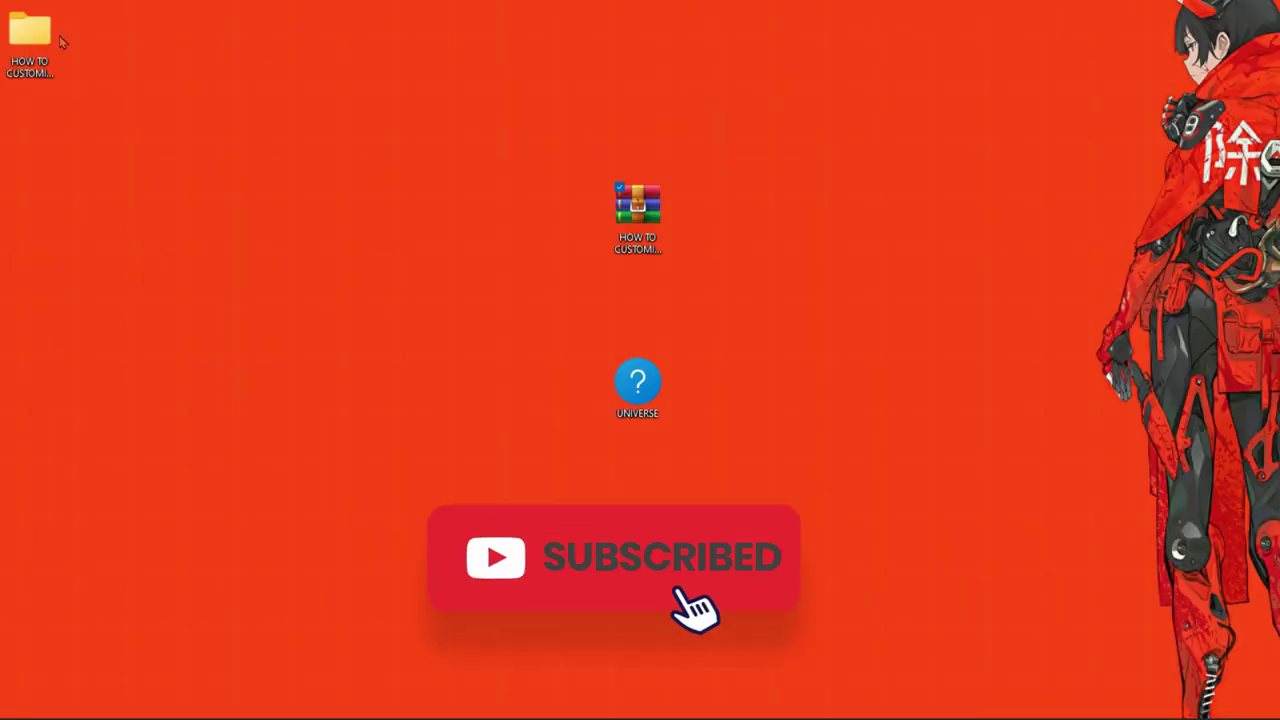
Step: Open HOW TO CUSTOMIZE FL STUDIO, then the inner folder, then SAGE TRILL - FL SKINNER
double_click(31, 50)
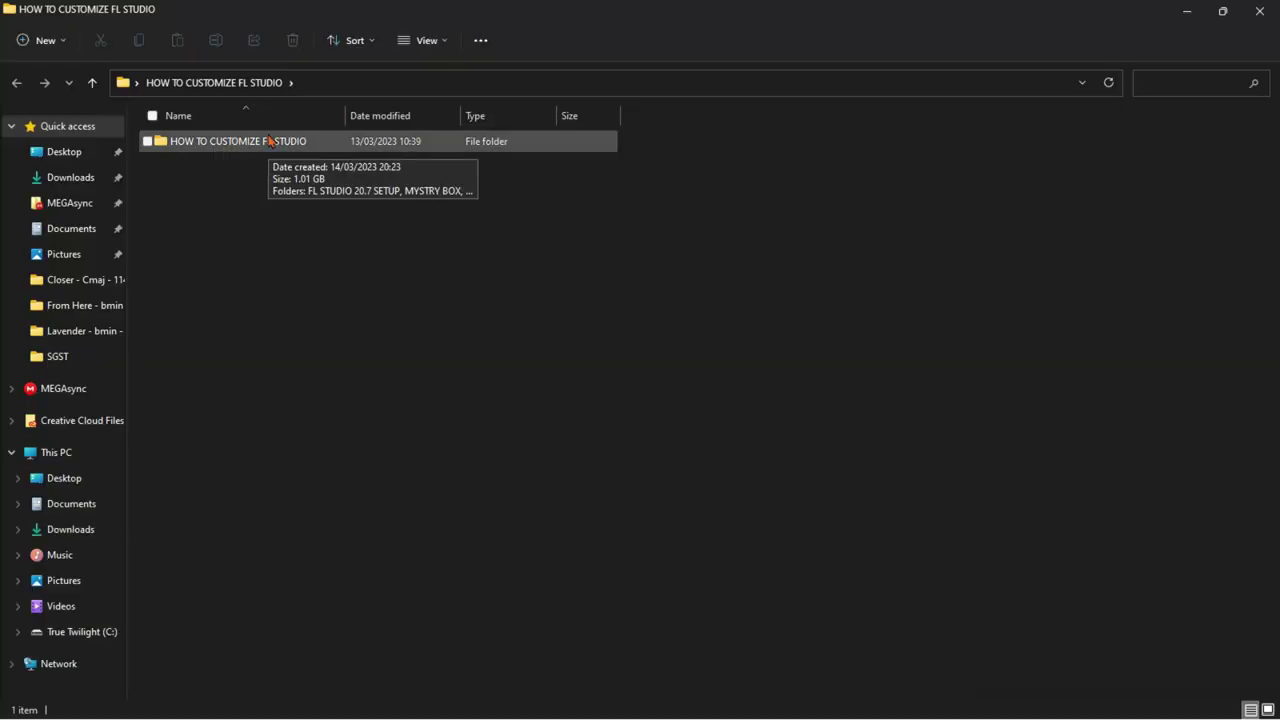
double_click(268, 141)
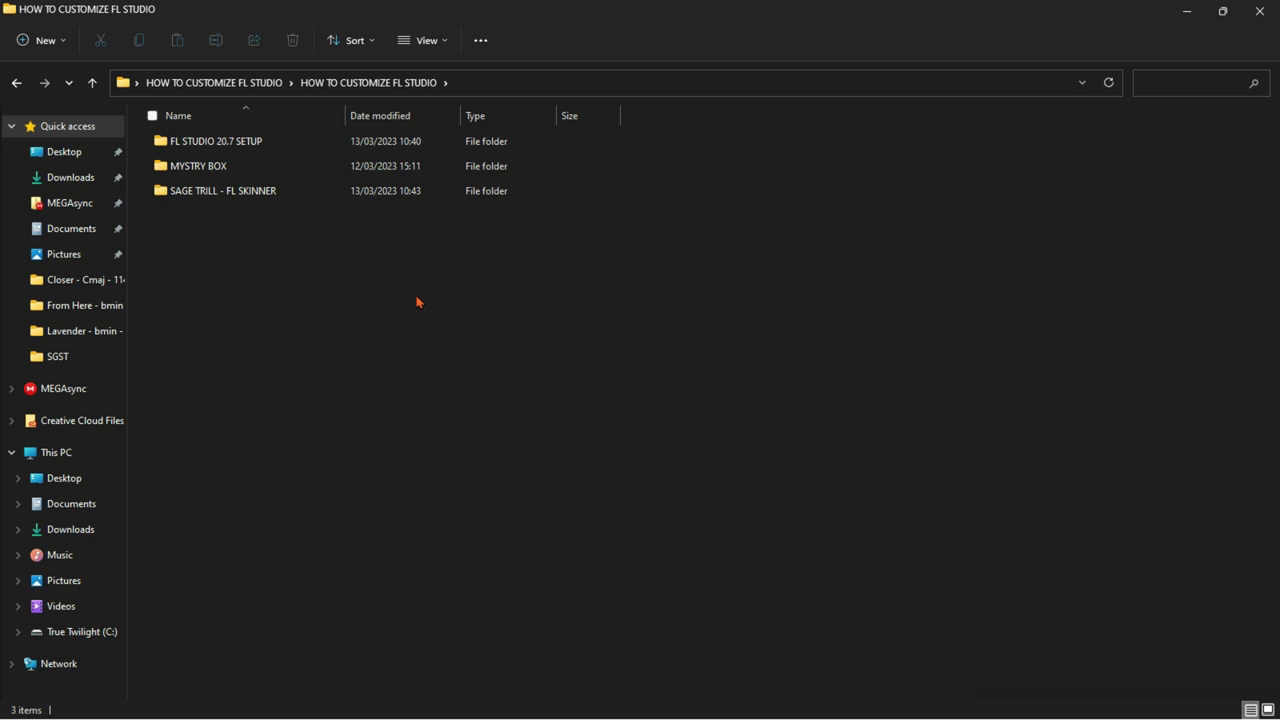
double_click(354, 195)
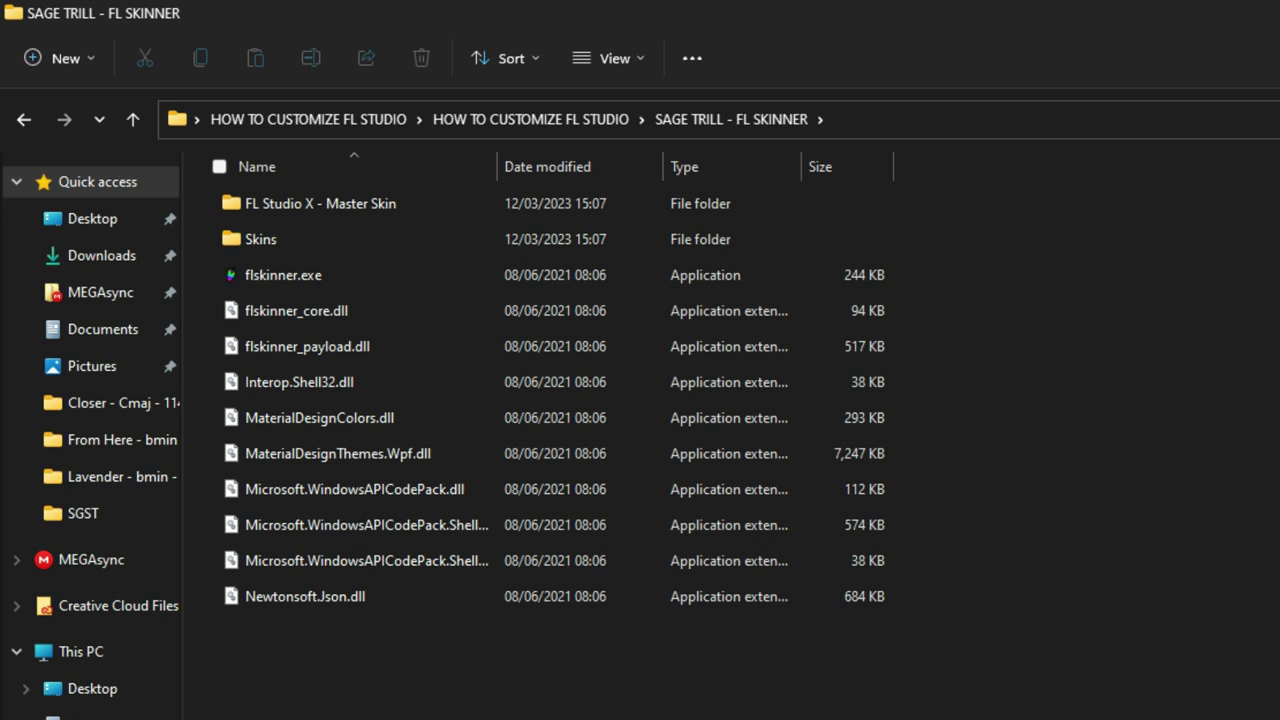
Step: Launch flskinner.exe and start changing the FL Studio path, browsing the C: drive
double_click(283, 275)
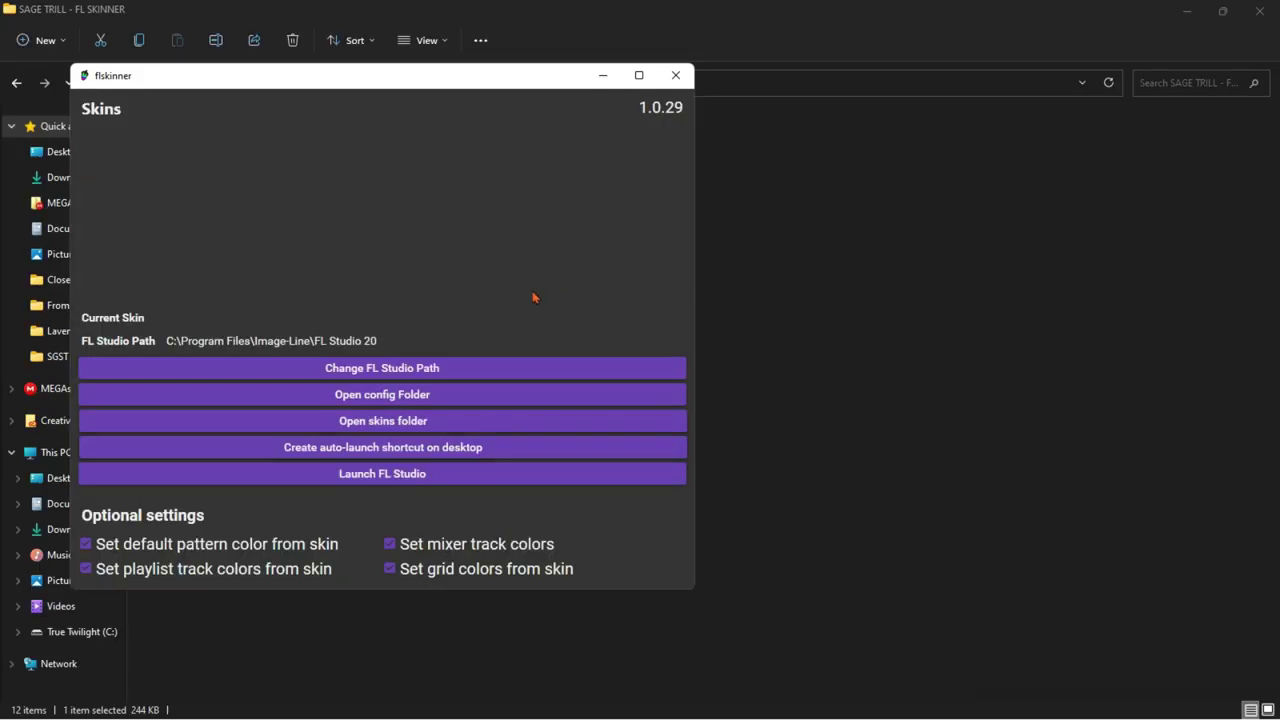
left_click(461, 370)
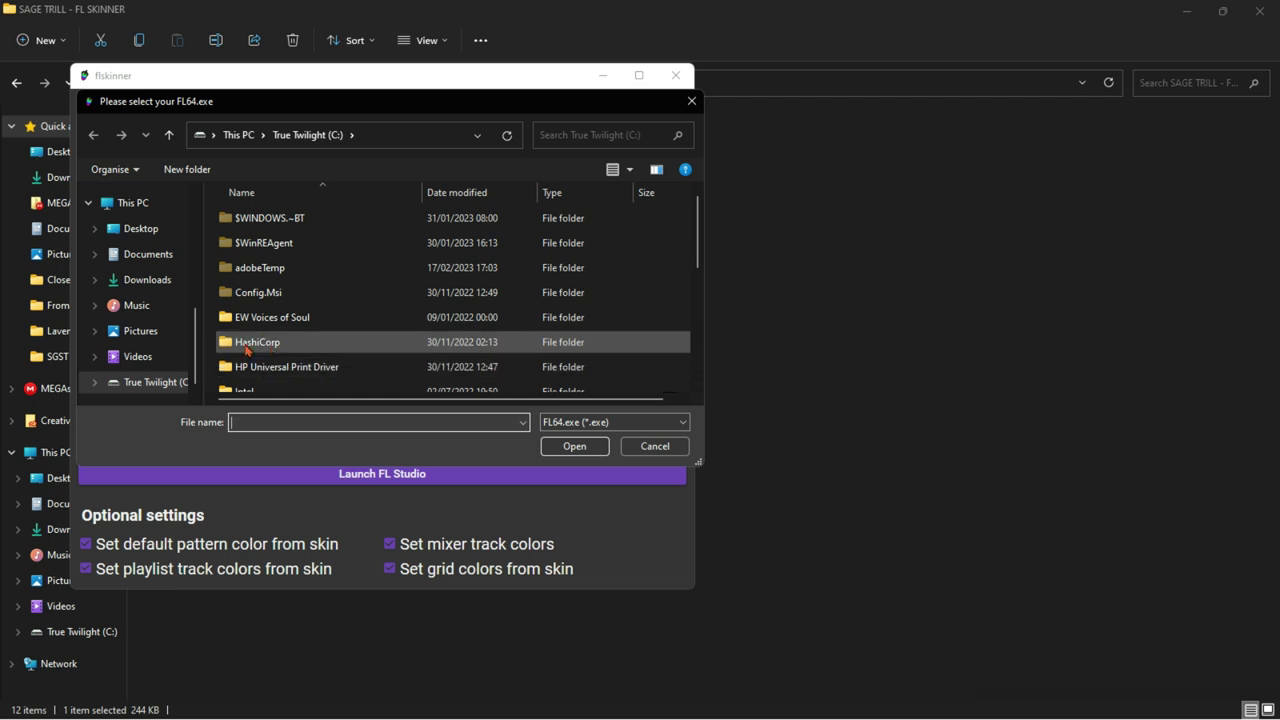
scroll(150, 372, "down", 1)
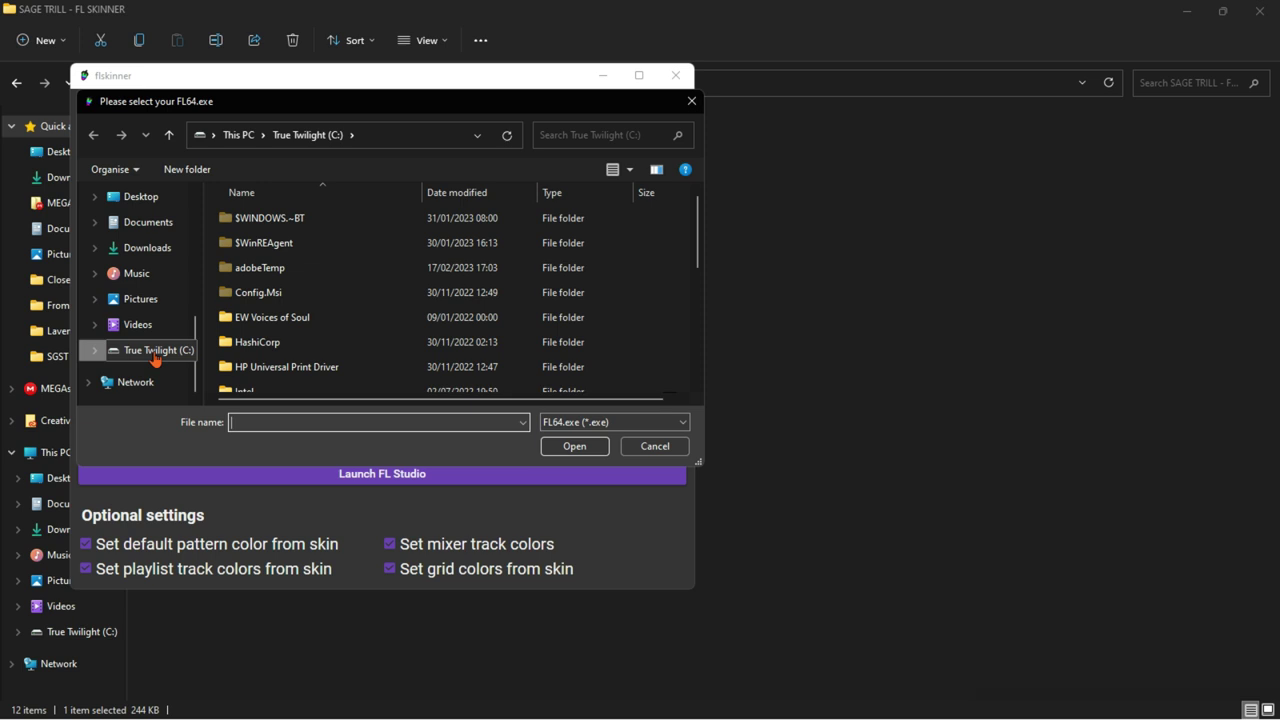
left_click(150, 349)
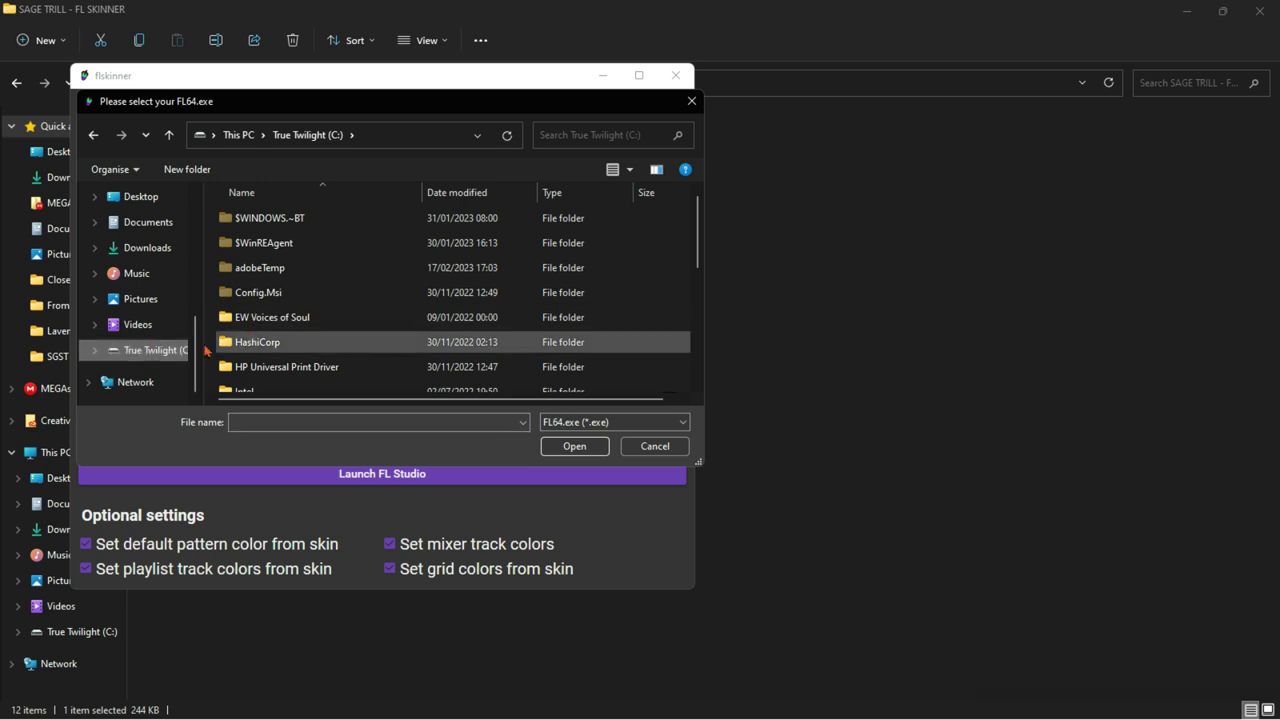
Step: Navigate to Program Files\Image-Line\FL Studio 20 and select FL64.exe
scroll(329, 340, "down", 2)
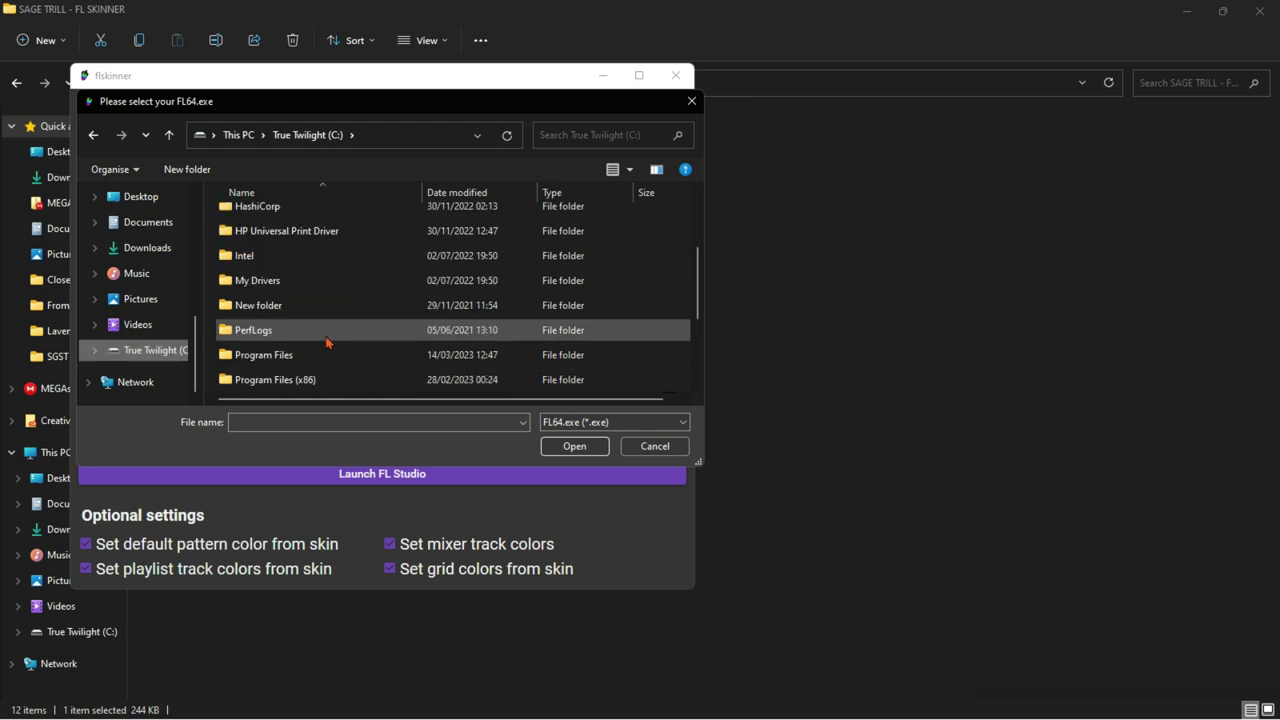
scroll(326, 330, "down", 1)
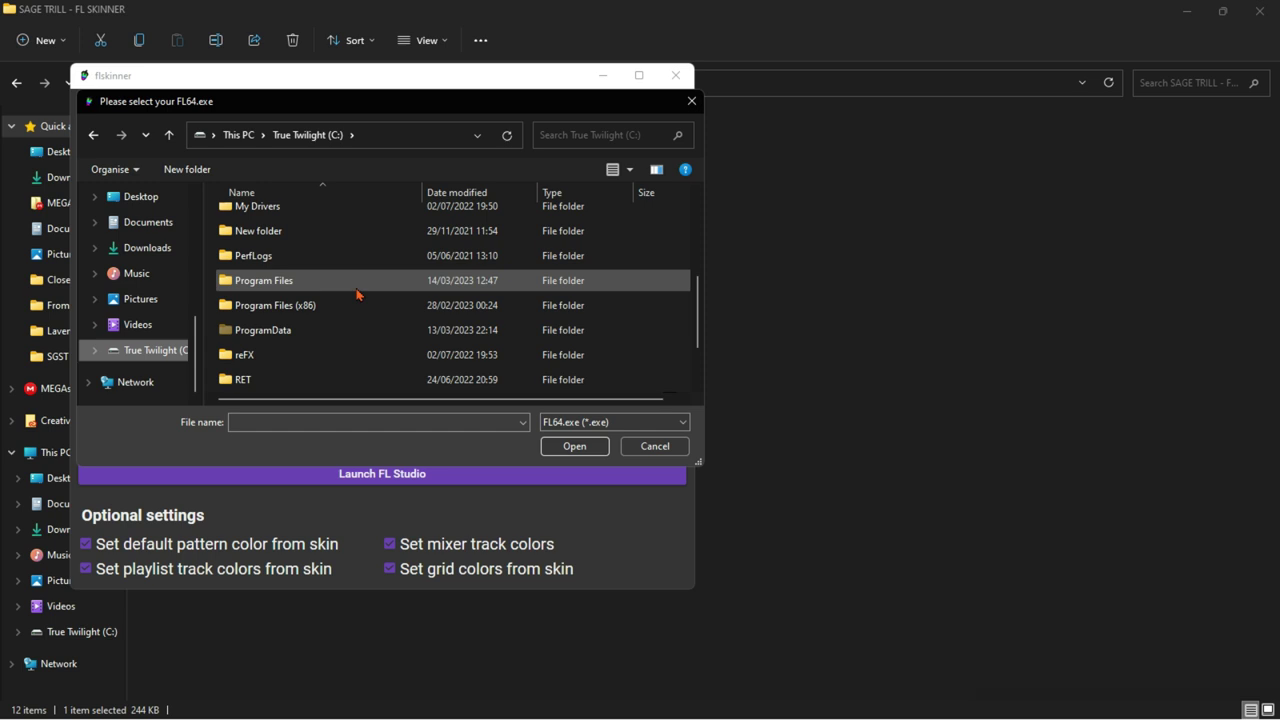
double_click(357, 288)
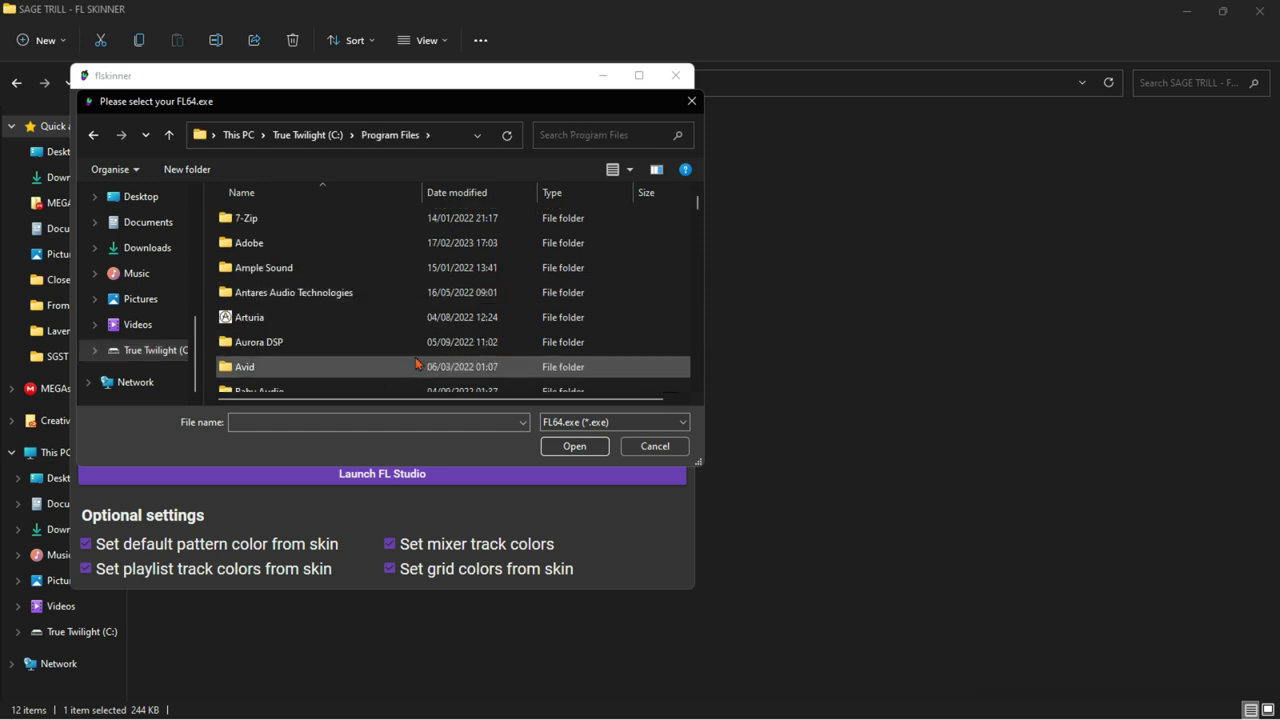
double_click(418, 364)
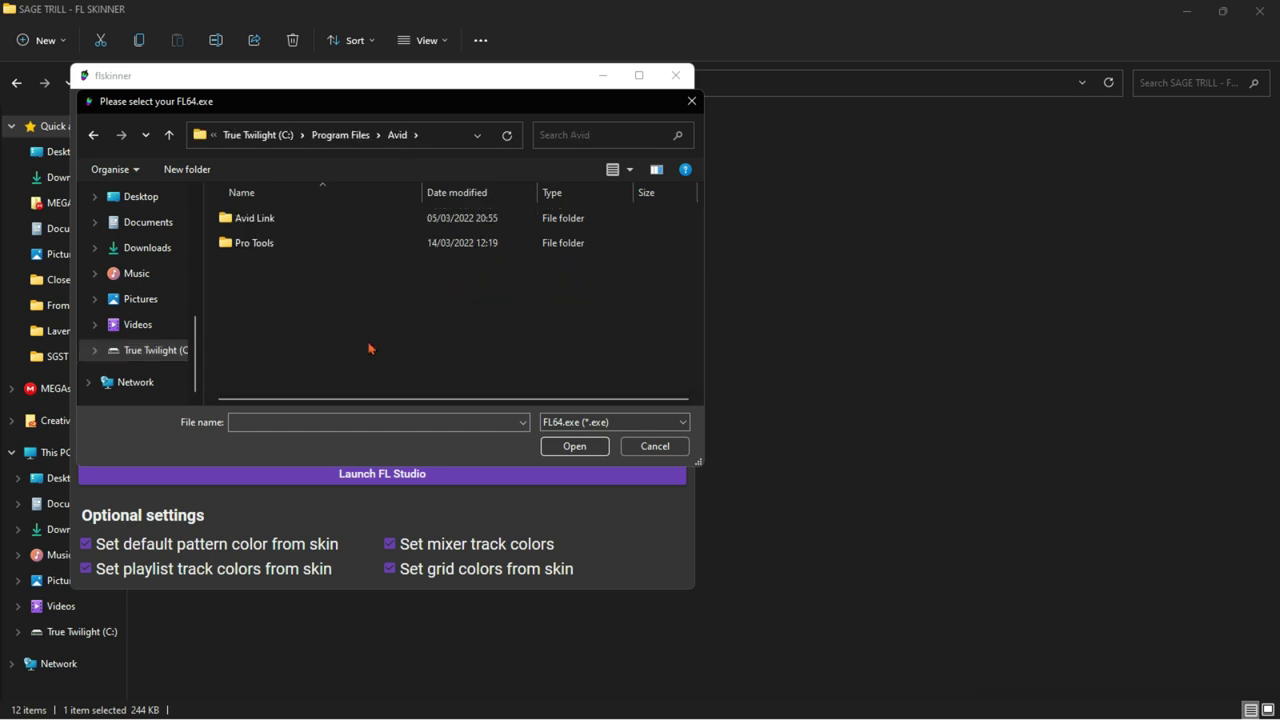
left_click(314, 138)
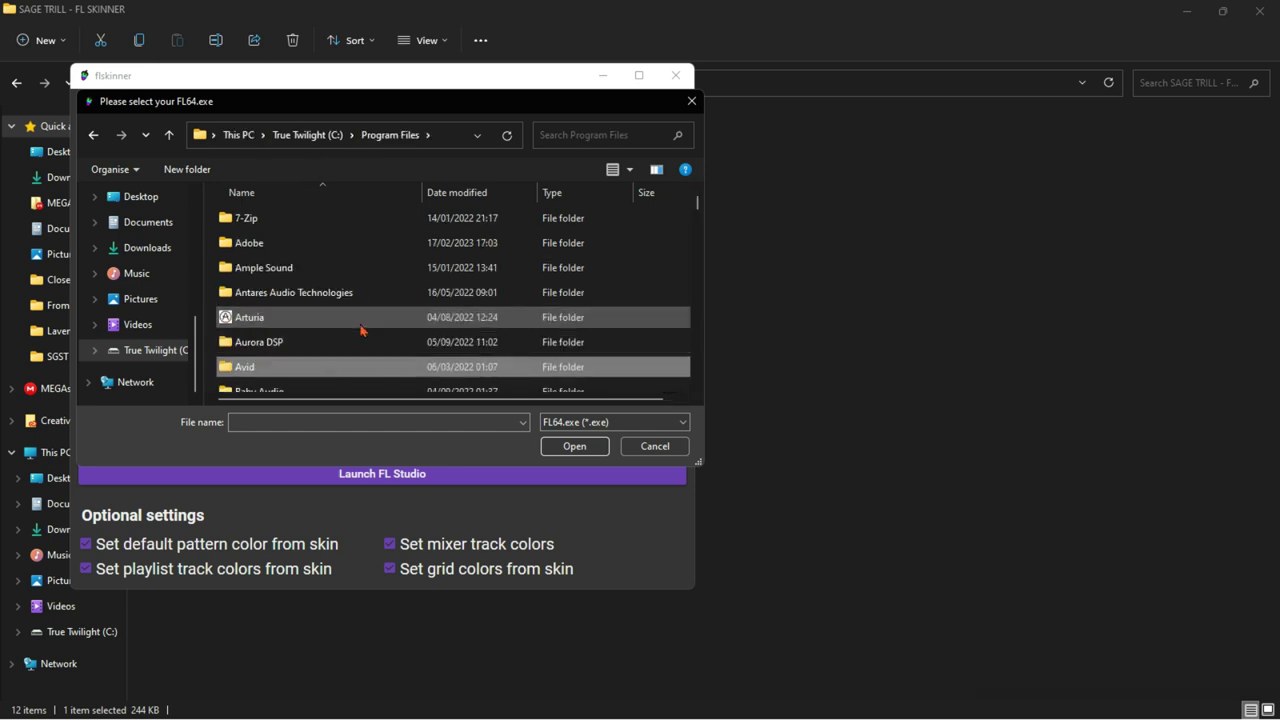
scroll(361, 330, "down", 3)
scroll(361, 330, "down", 7)
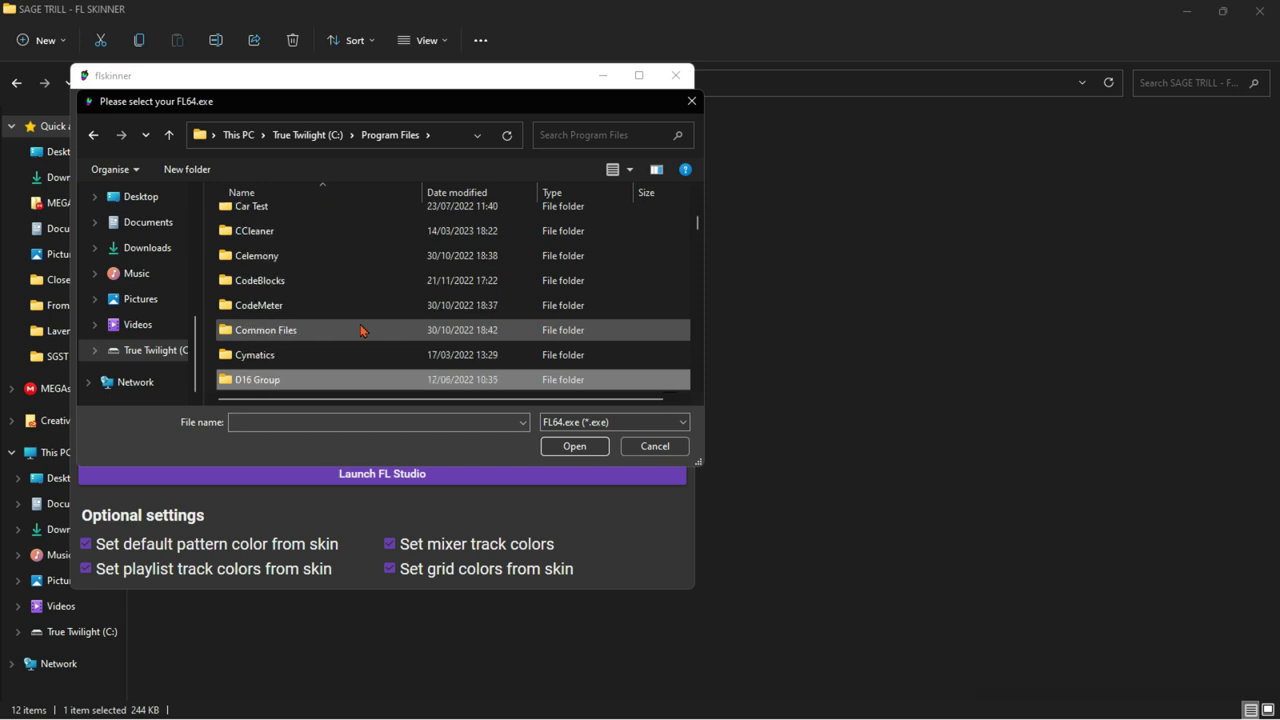
scroll(361, 330, "down", 3)
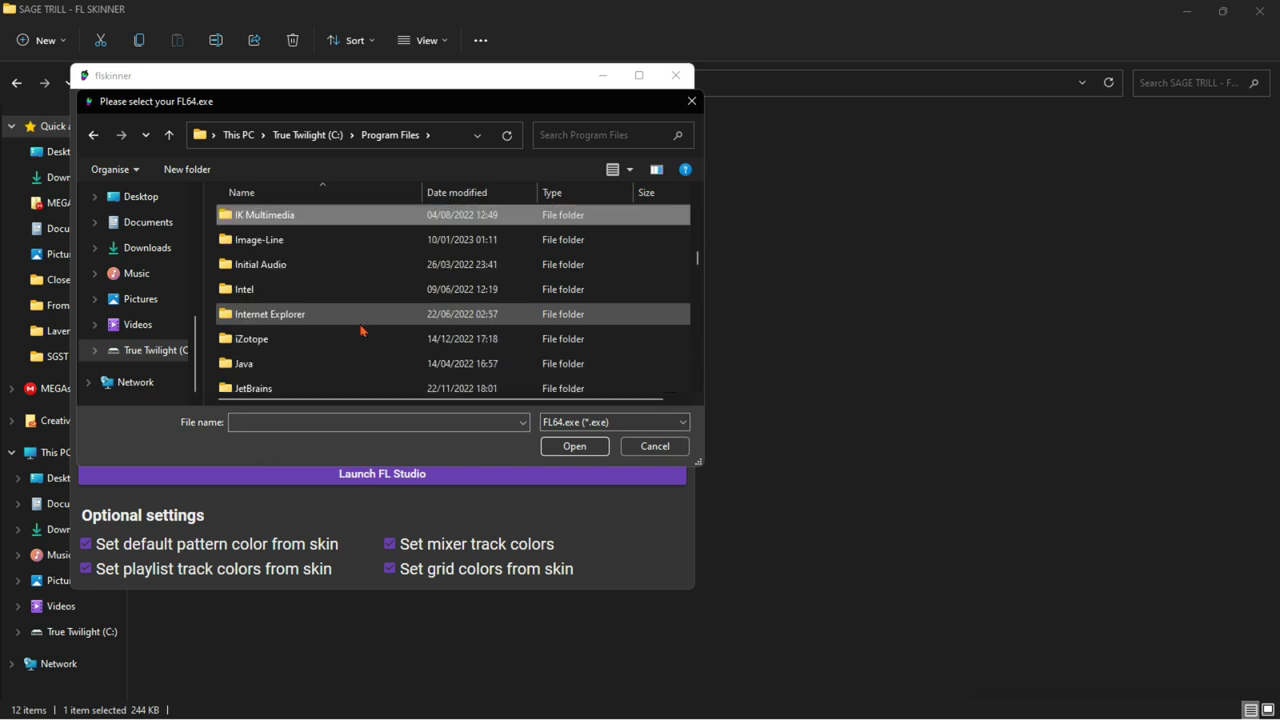
key("Down")
key("Return")
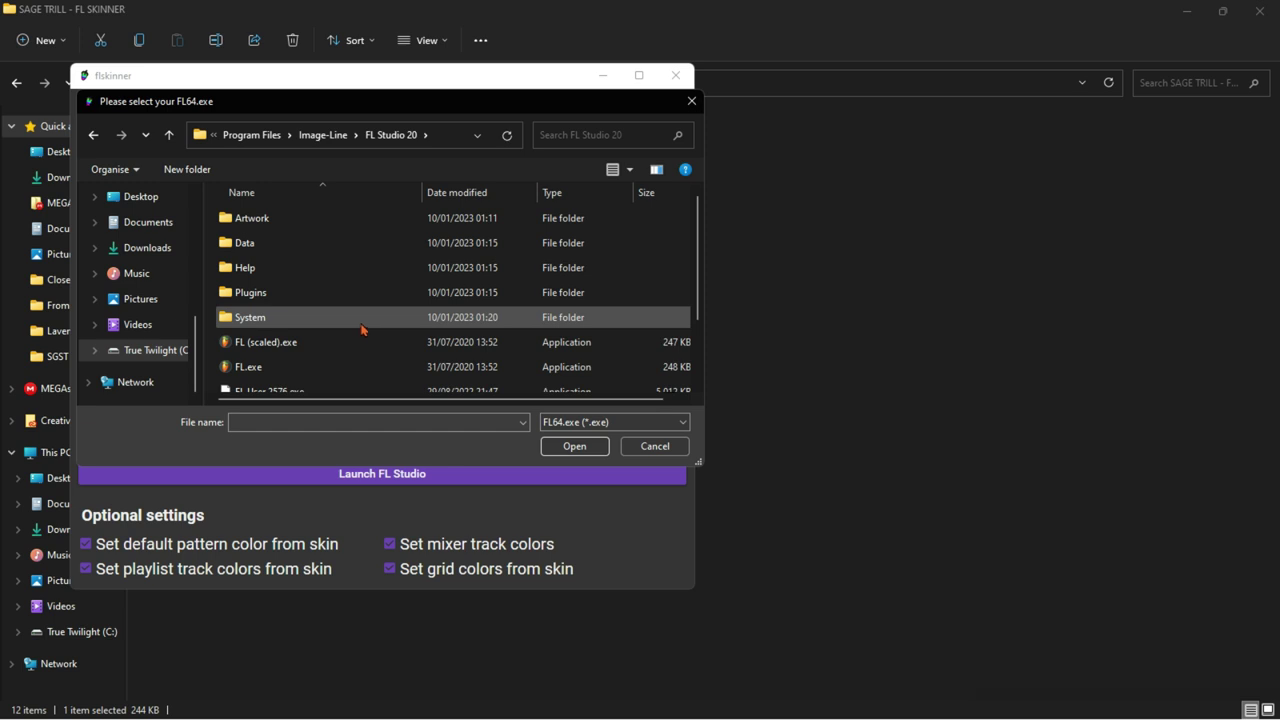
scroll(414, 334, "down", 1)
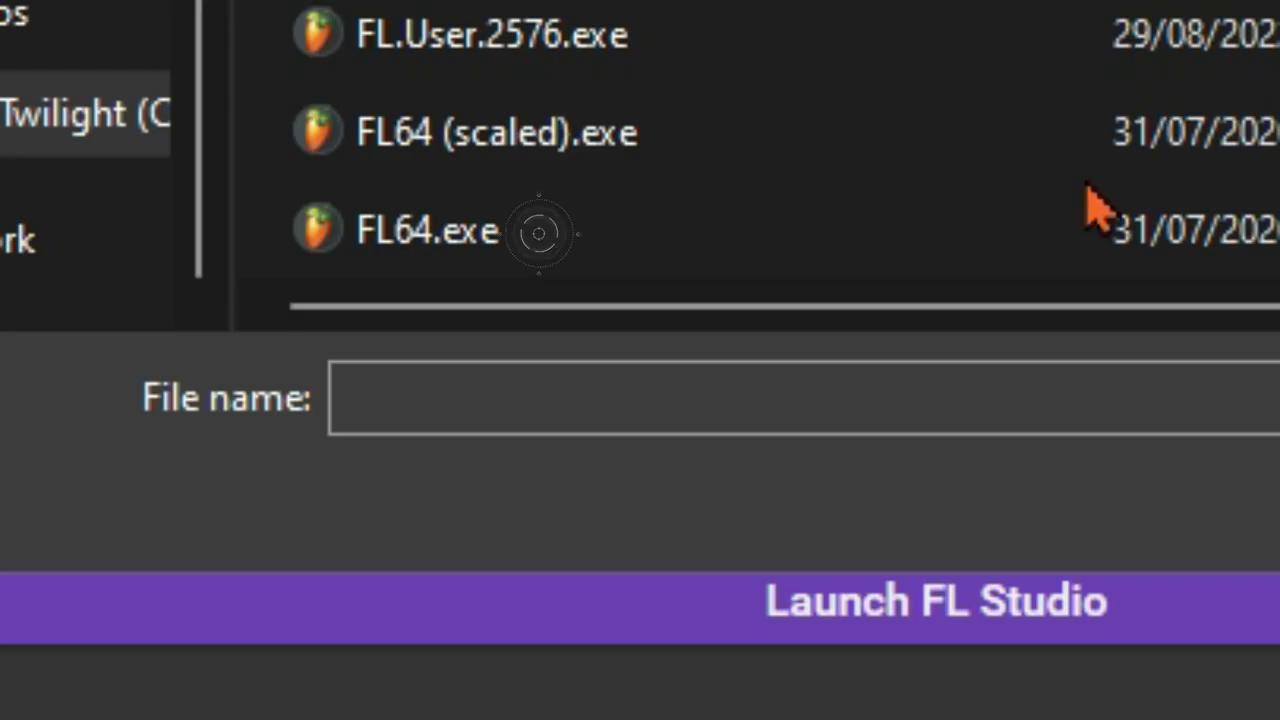
left_click(1040, 255)
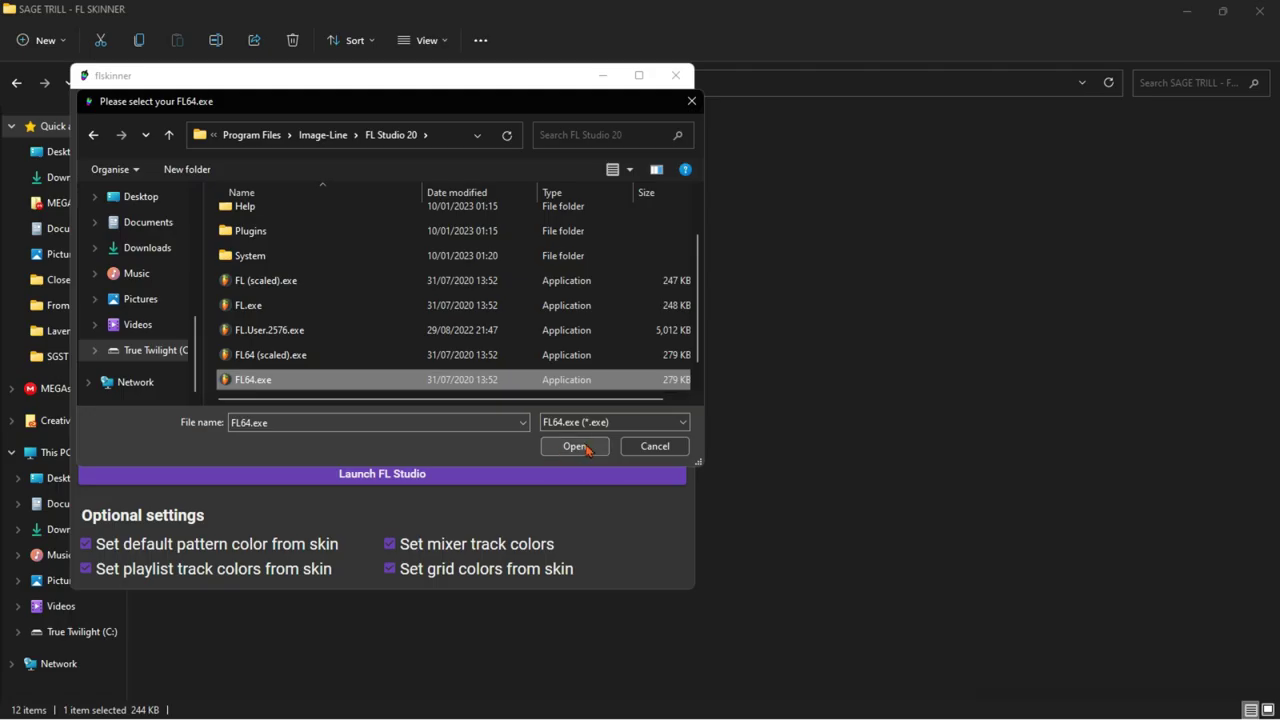
Step: Confirm FL64.exe as the FL Studio path, then copy all 64 skin files from the Skins folder
left_click(585, 446)
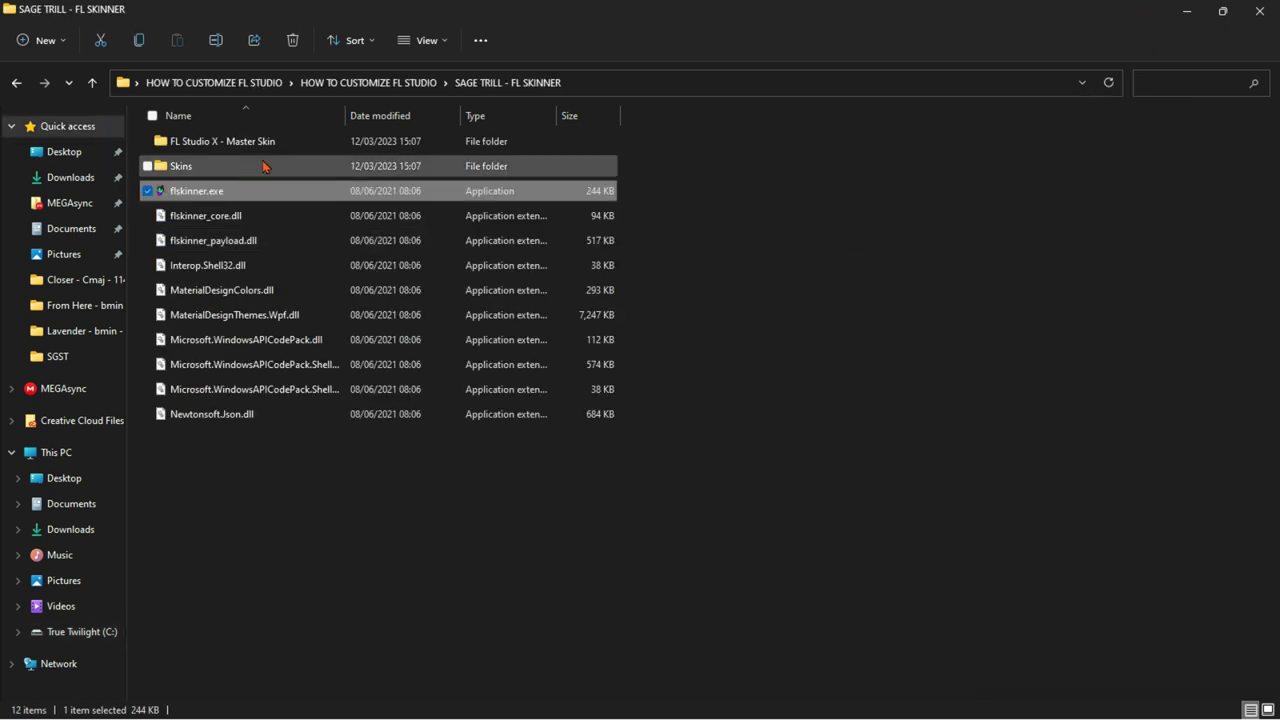
double_click(265, 166)
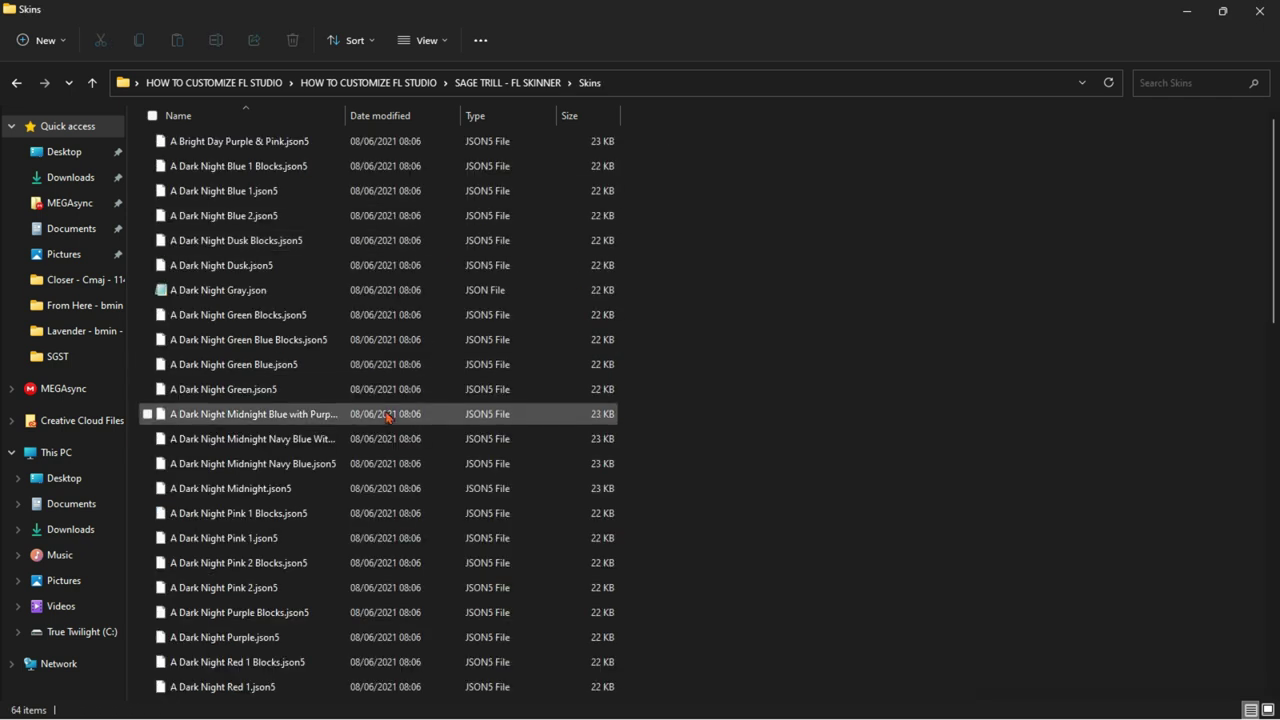
left_click(388, 418)
key("ctrl+a")
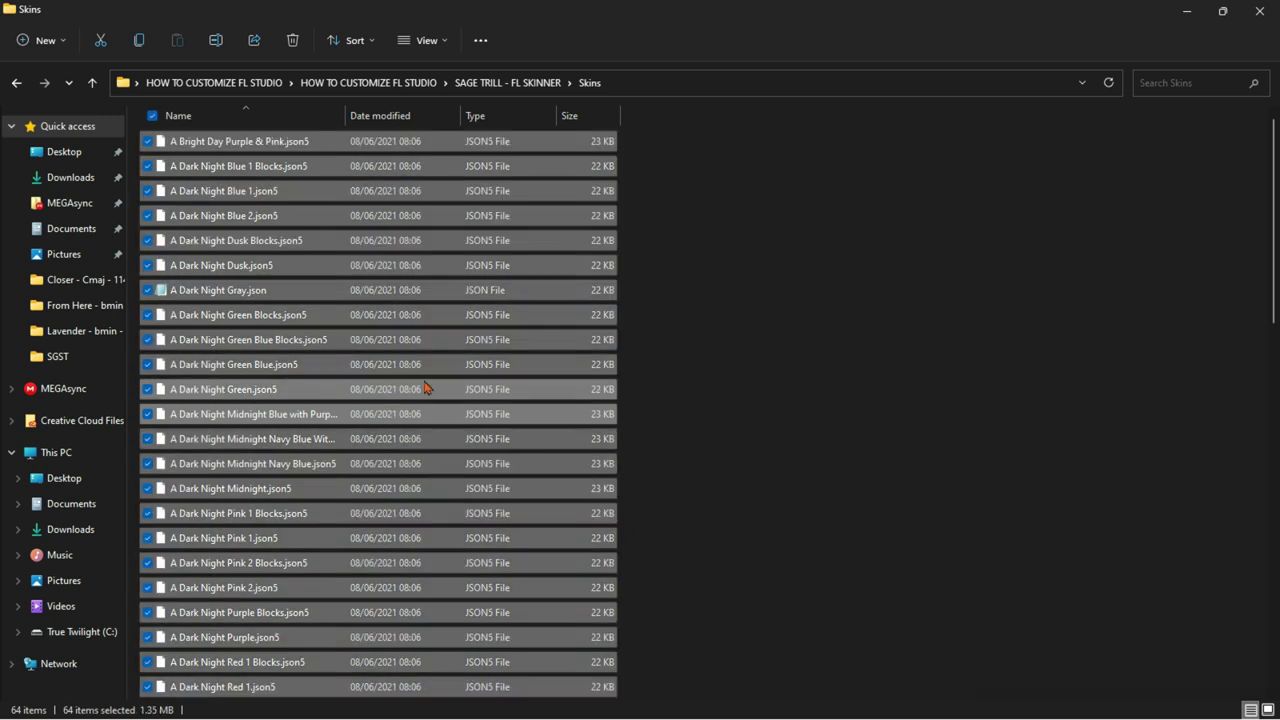
right_click(424, 388)
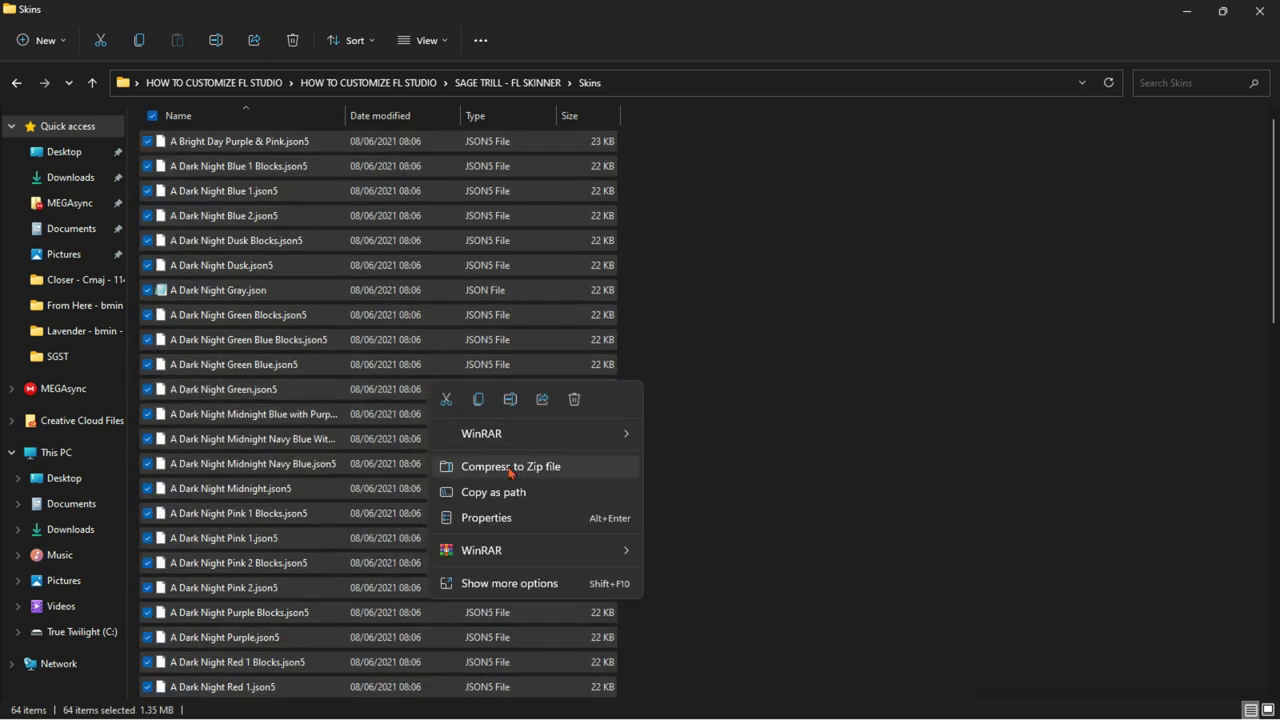
left_click(478, 399)
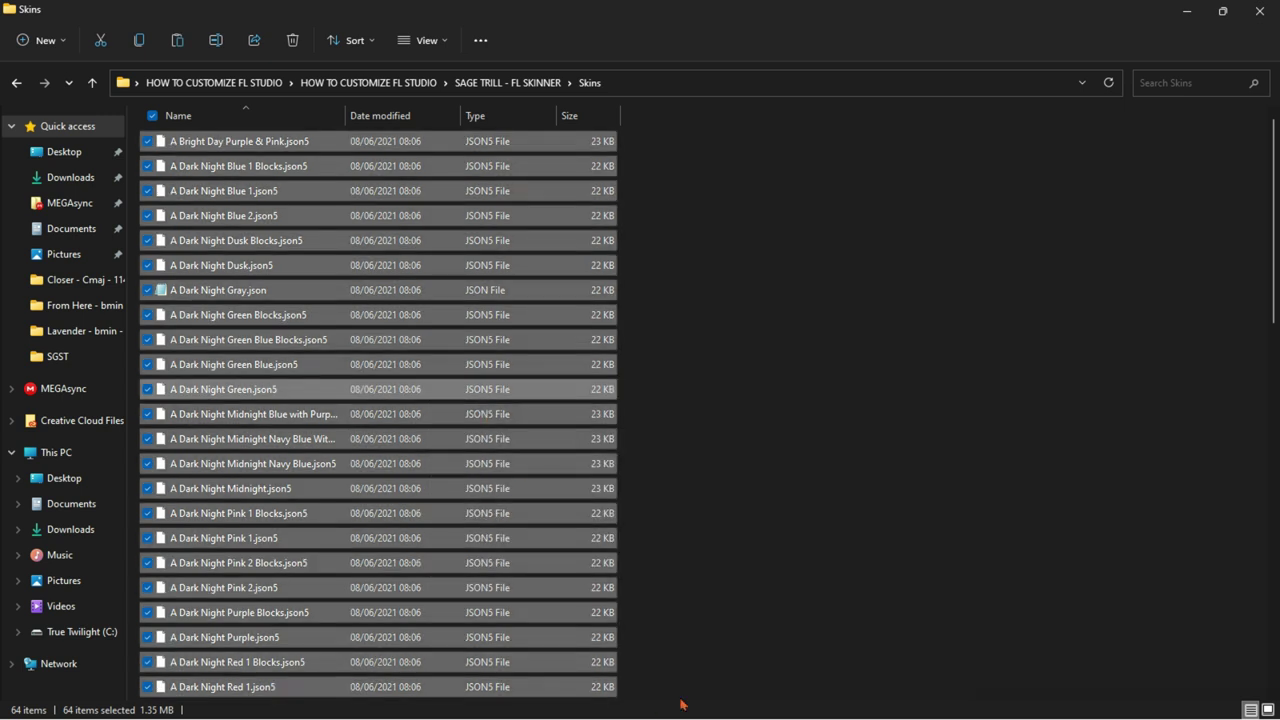
left_click(868, 666)
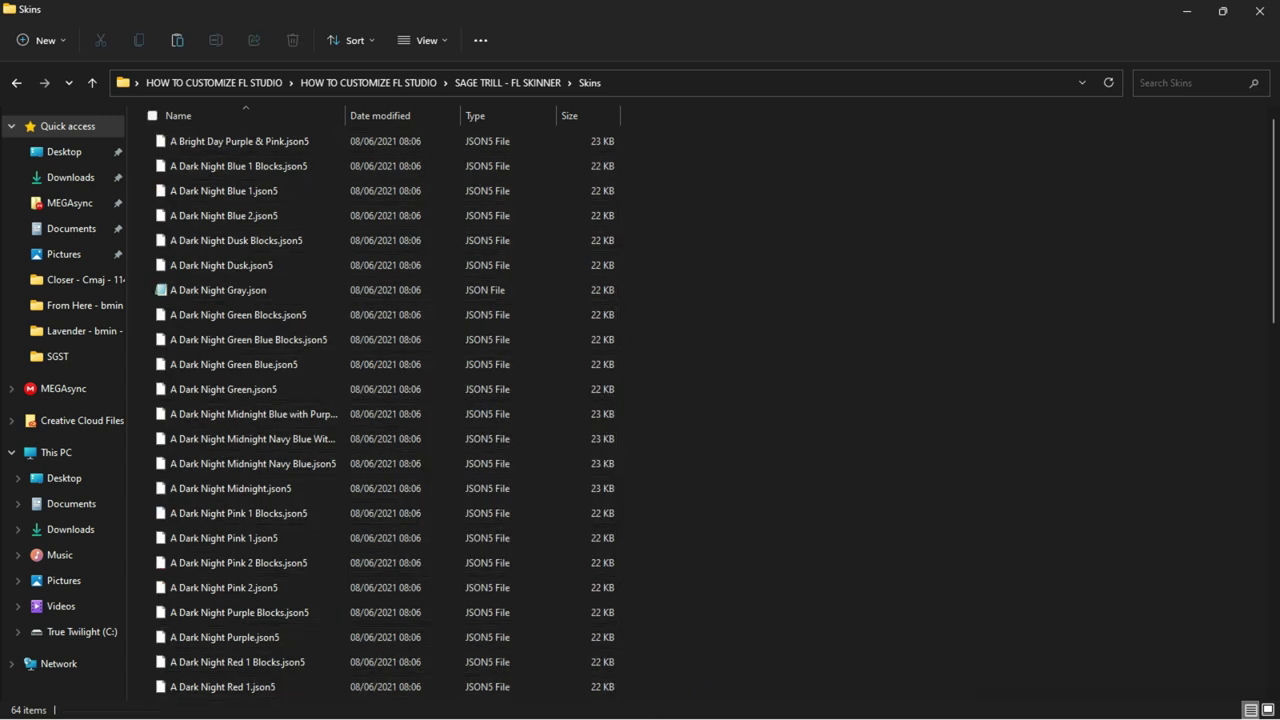
Step: Paste the 64 skin files into AppData\Roaming\flskinner\skins and close that folder window
left_click(1186, 10)
mouse_move(660, 712)
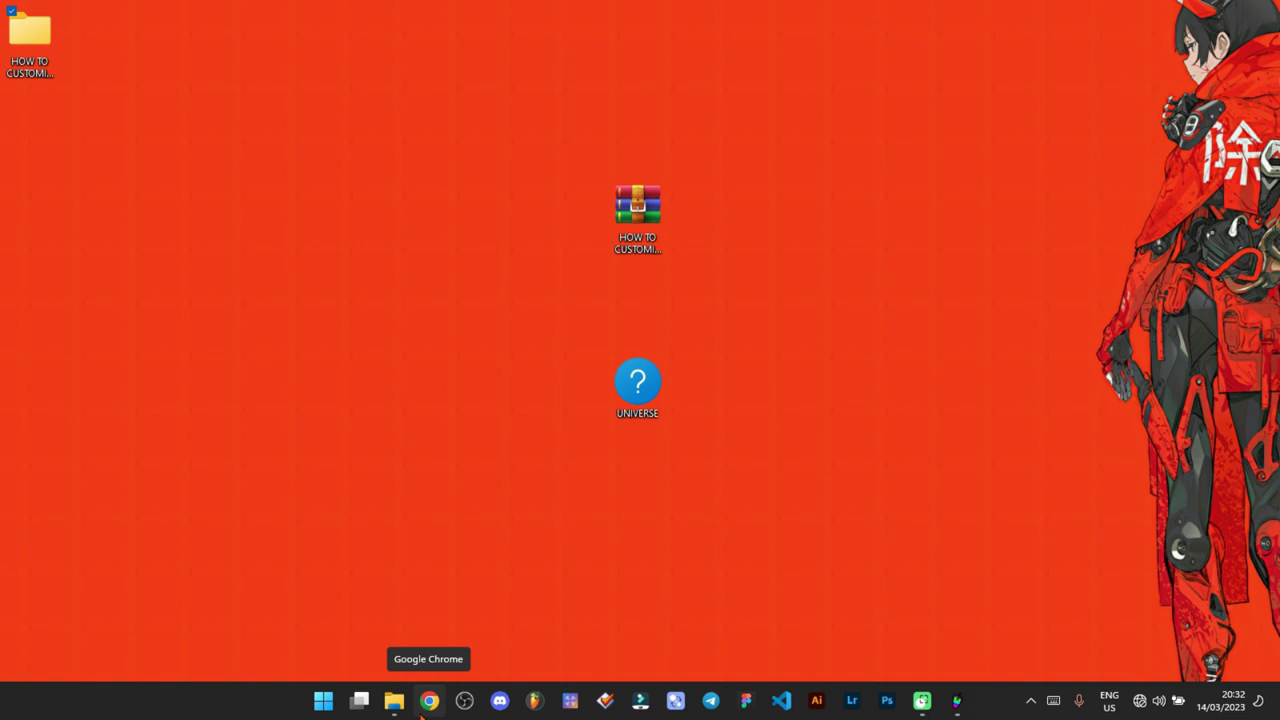
mouse_move(393, 710)
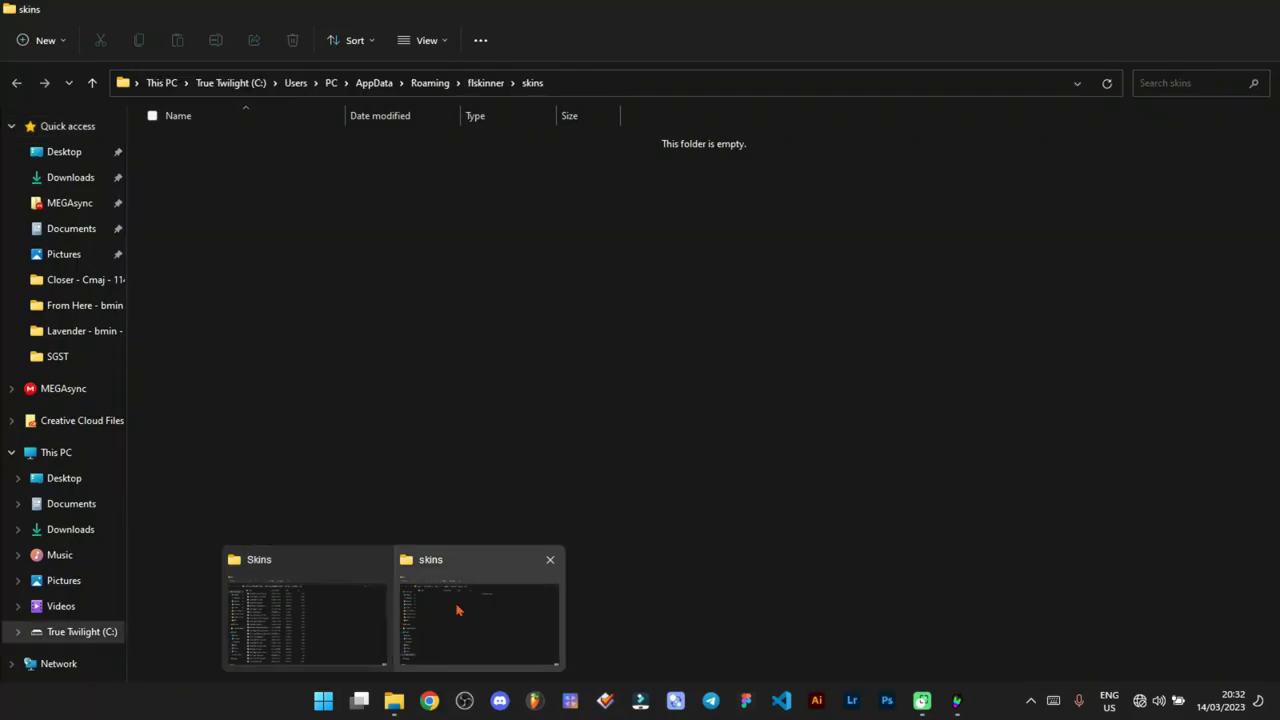
left_click(457, 609)
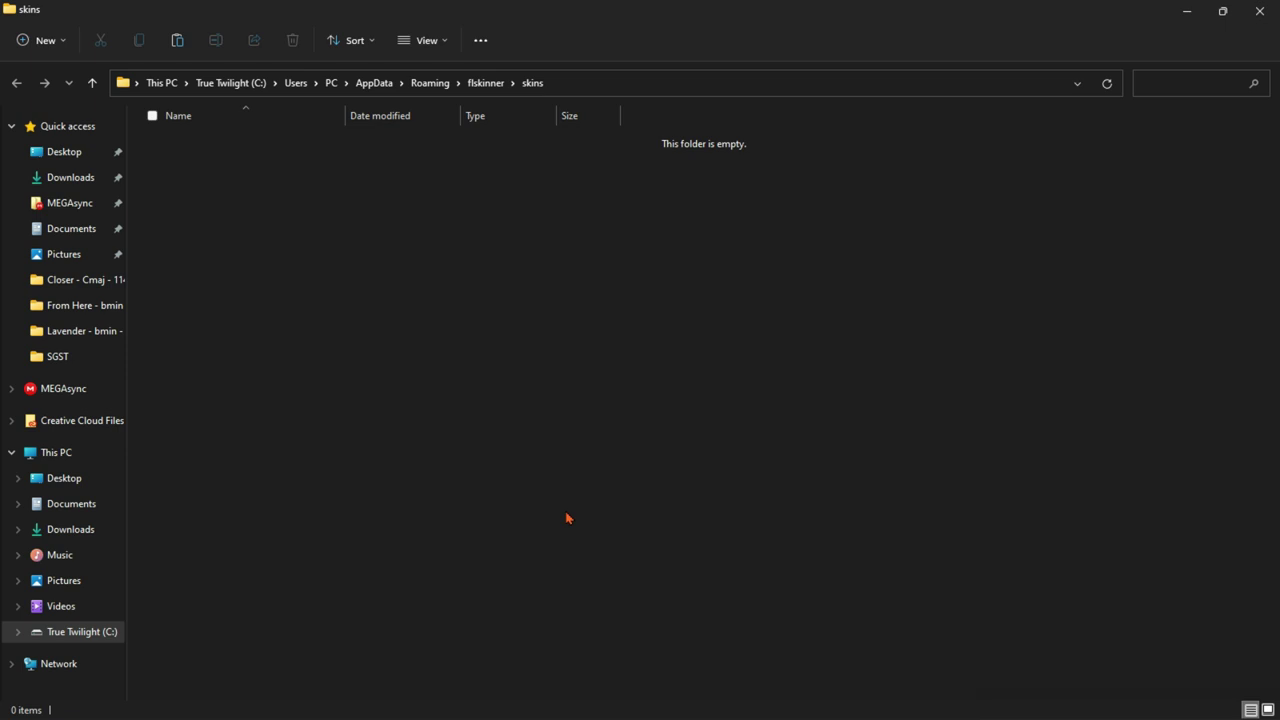
right_click(566, 518)
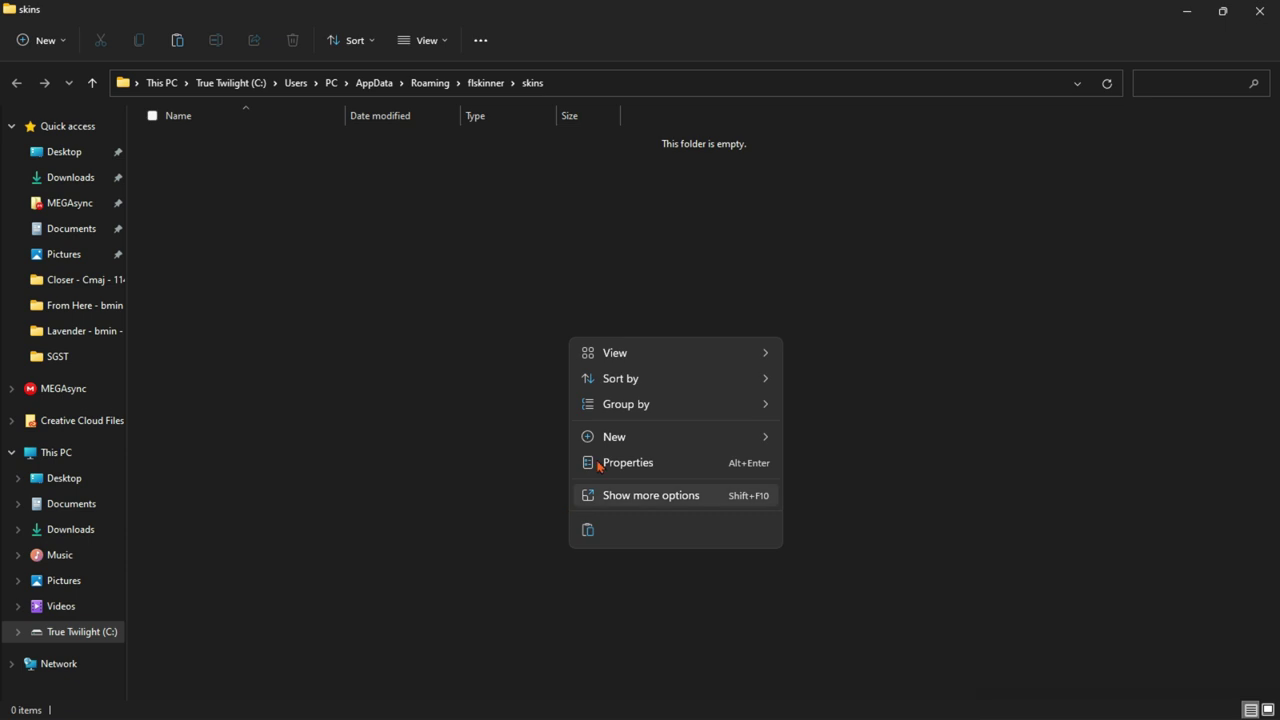
left_click(587, 531)
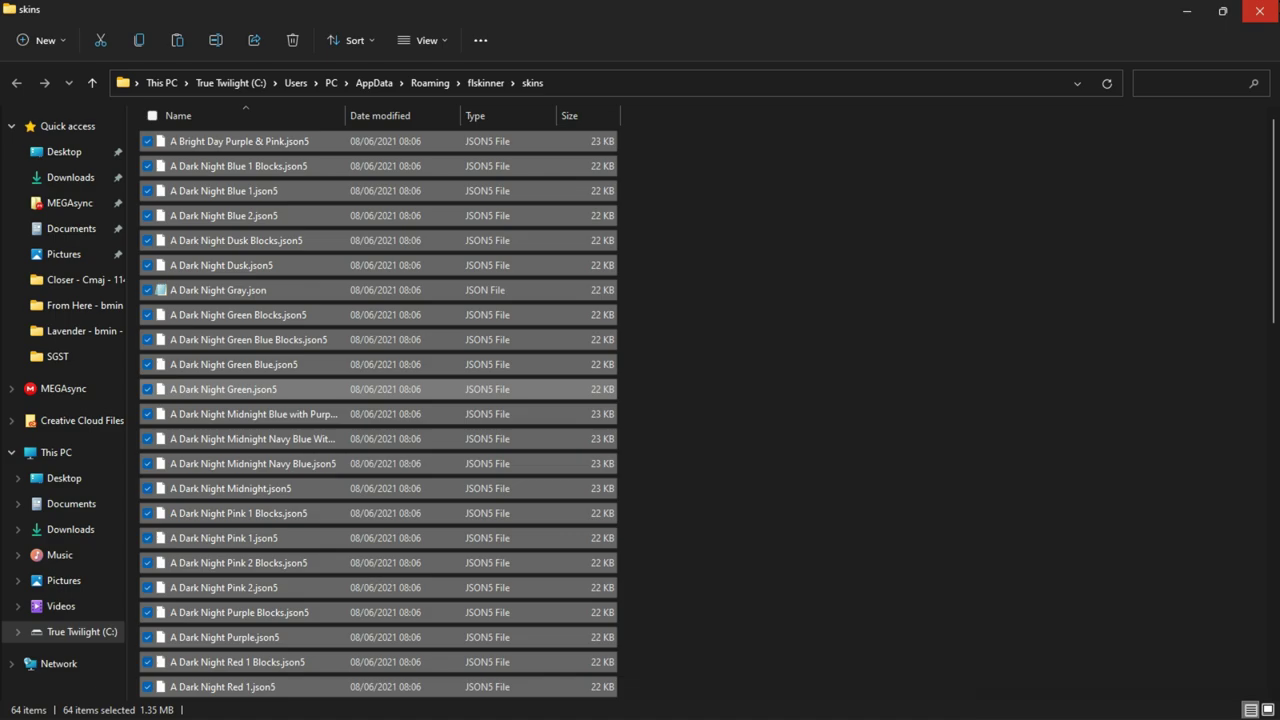
left_click(1259, 11)
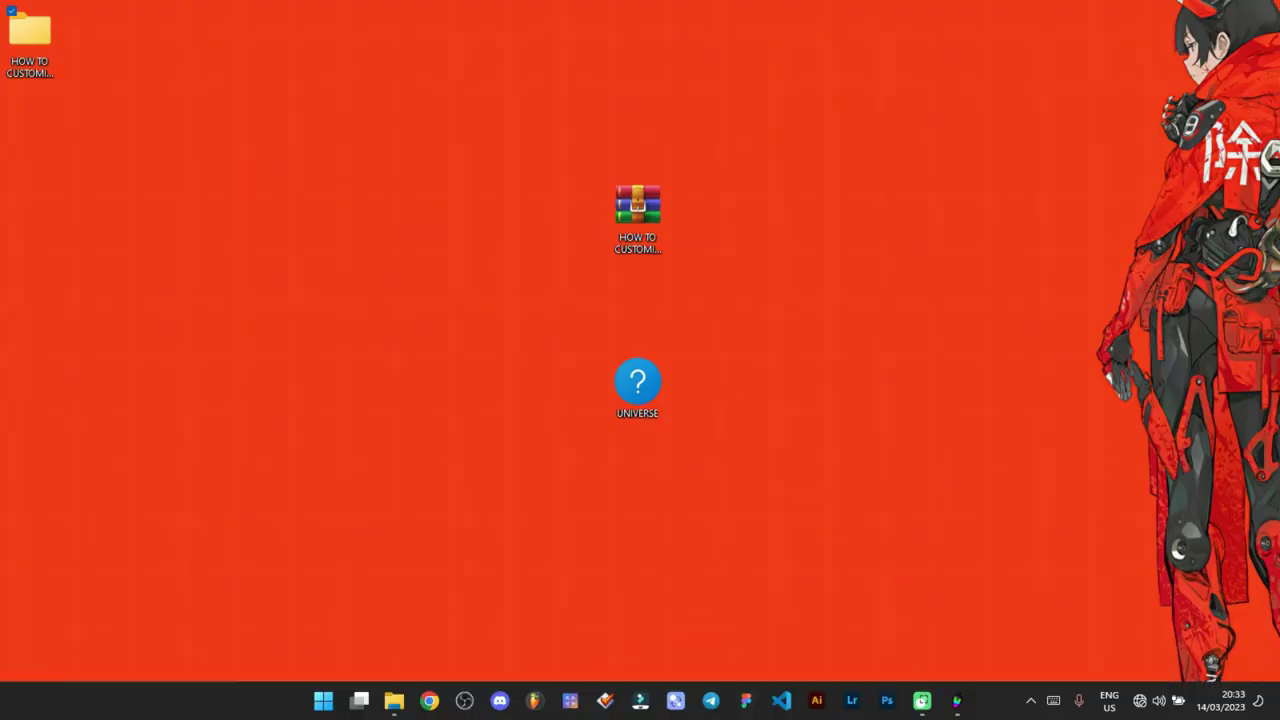
Step: Create the 'FL Studio (skinned)' auto-launch desktop shortcut from FL Skinner, then close FL Skinner
left_click(957, 700)
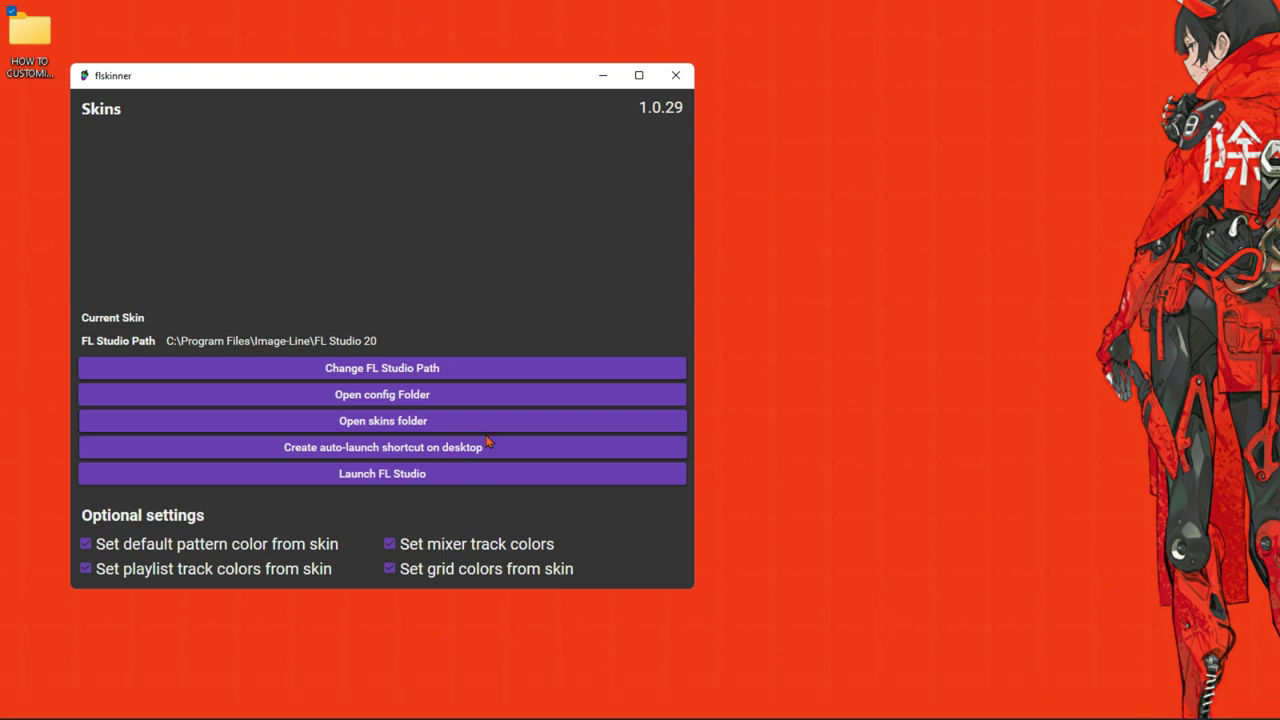
left_click(435, 452)
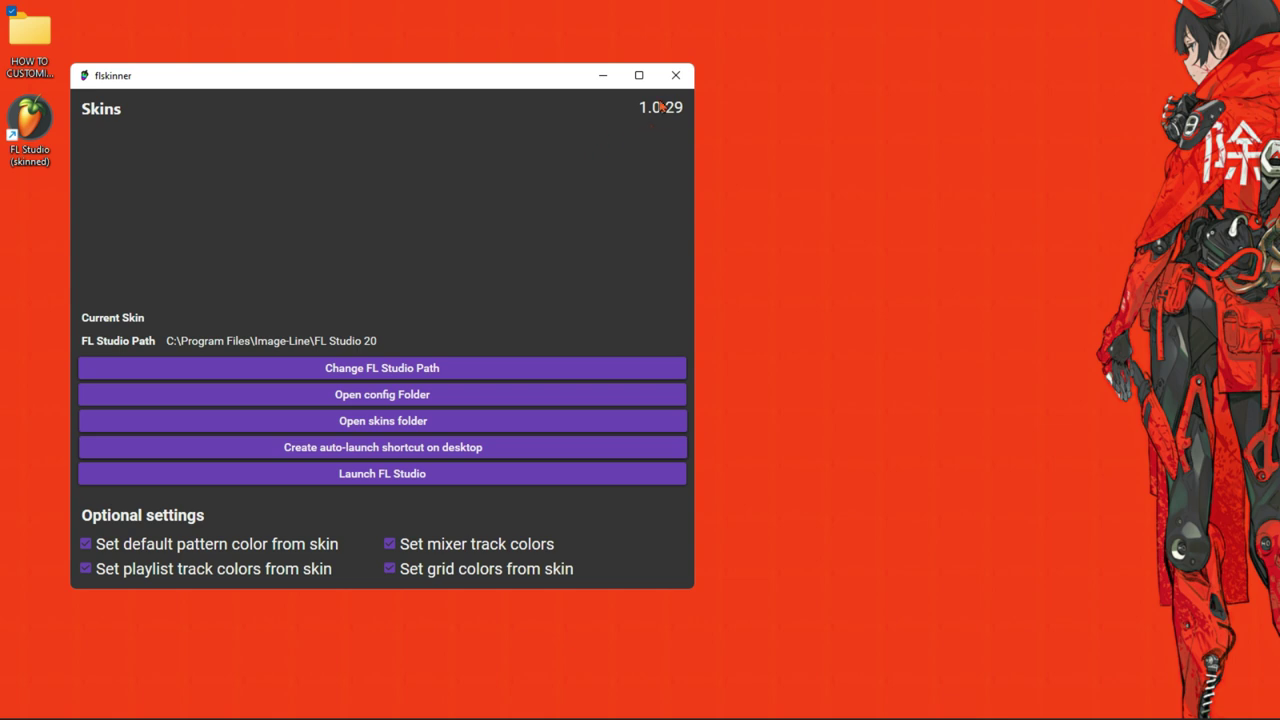
left_click(676, 76)
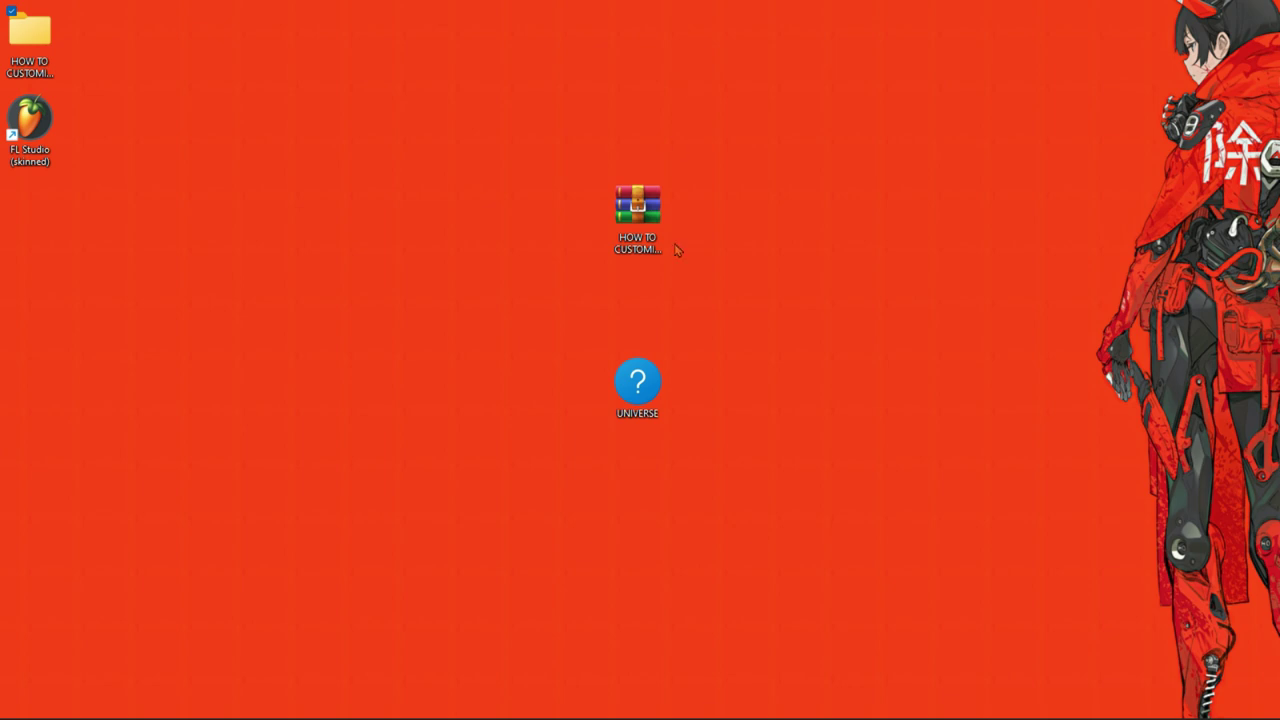
Step: Go into HOW TO CUSTOMIZE FL STUDIO > SAGE TRILL - FL SKINNER and run flskinner.exe again
mouse_move(838, 712)
key("alt+Tab")
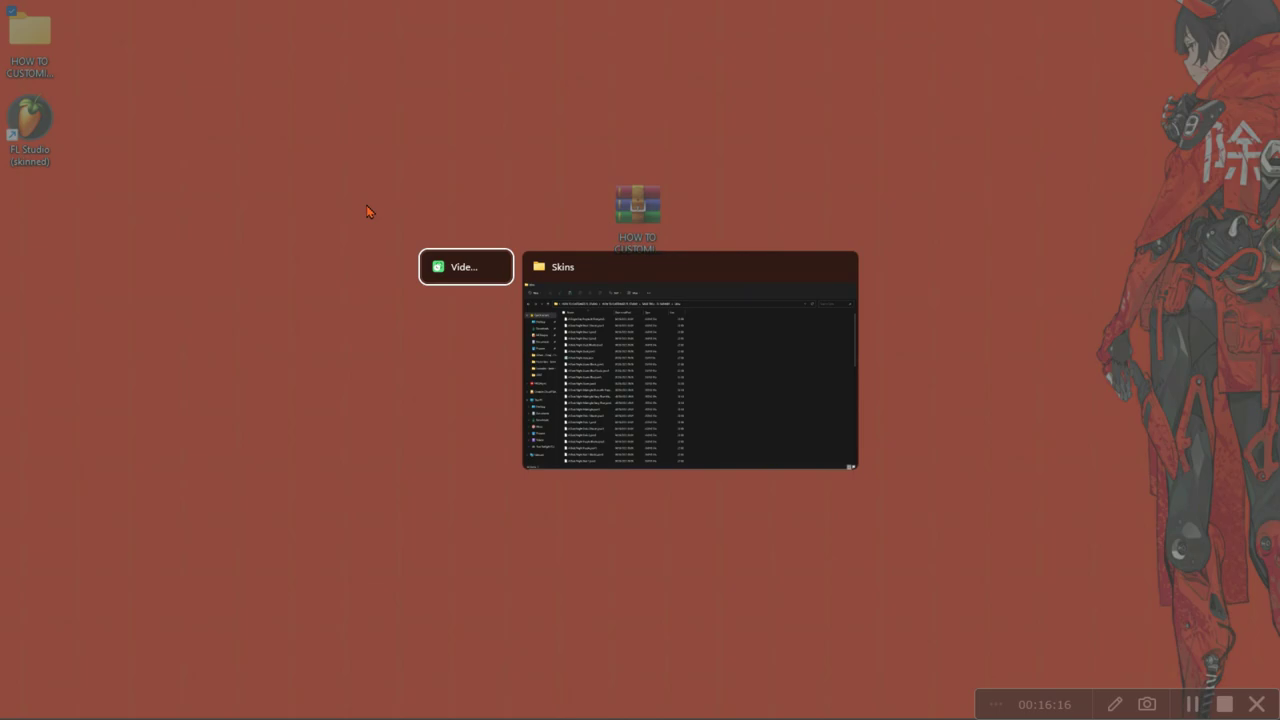
key("Escape")
double_click(49, 64)
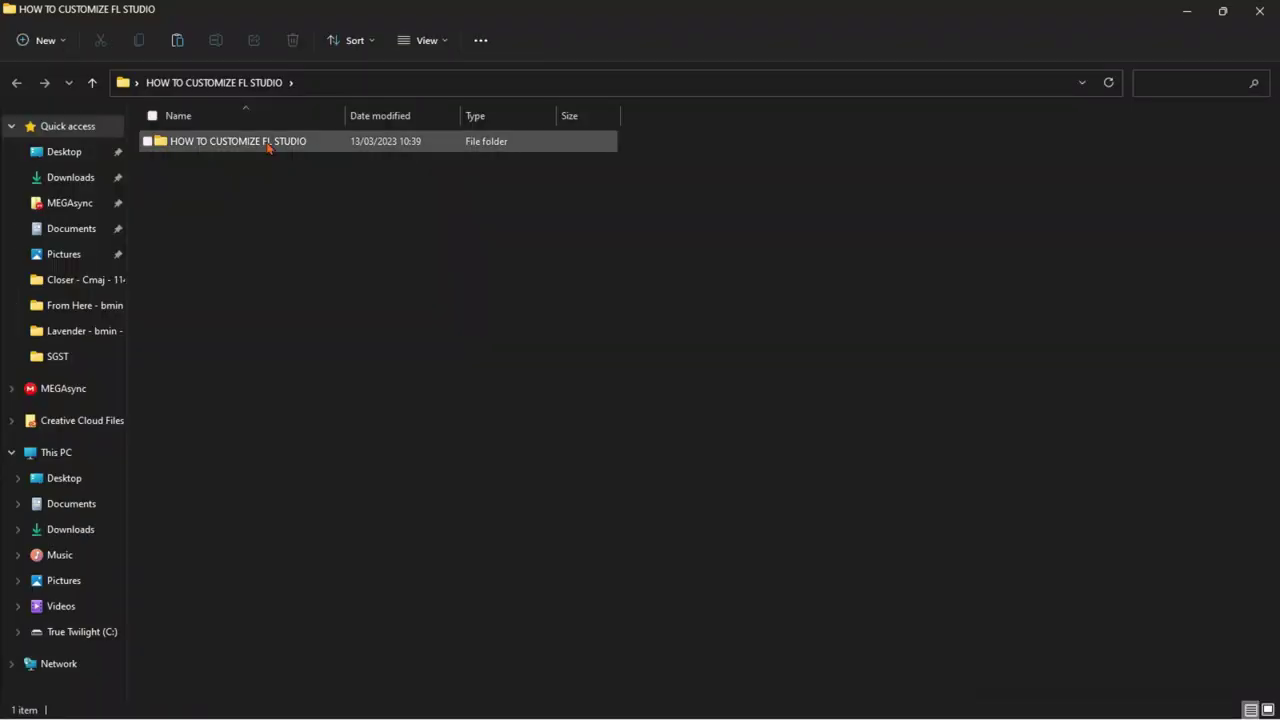
double_click(268, 142)
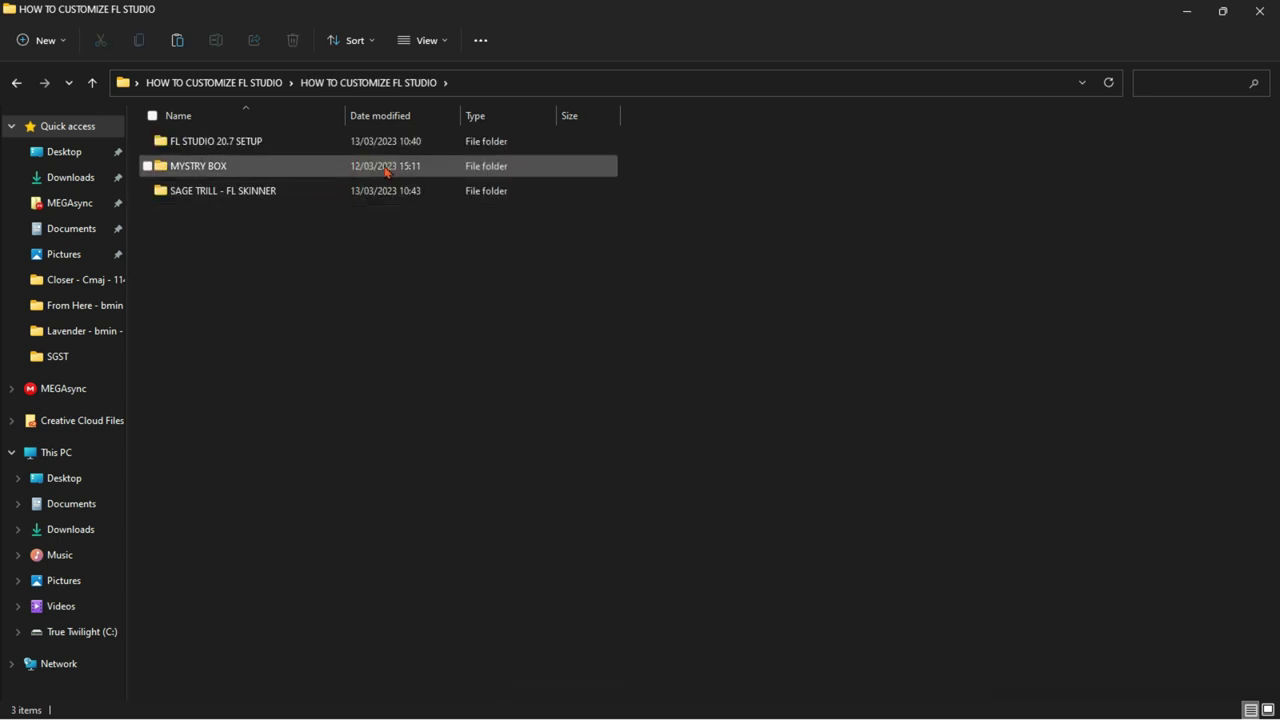
double_click(368, 192)
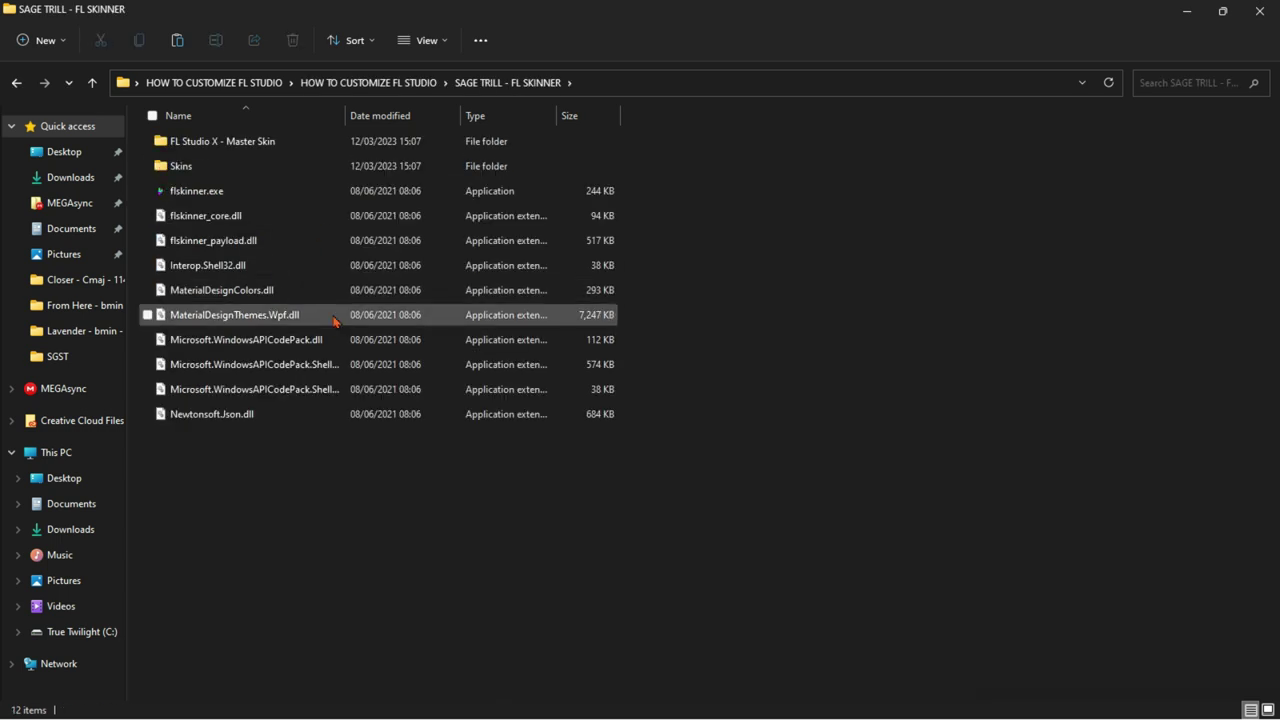
left_click(305, 197)
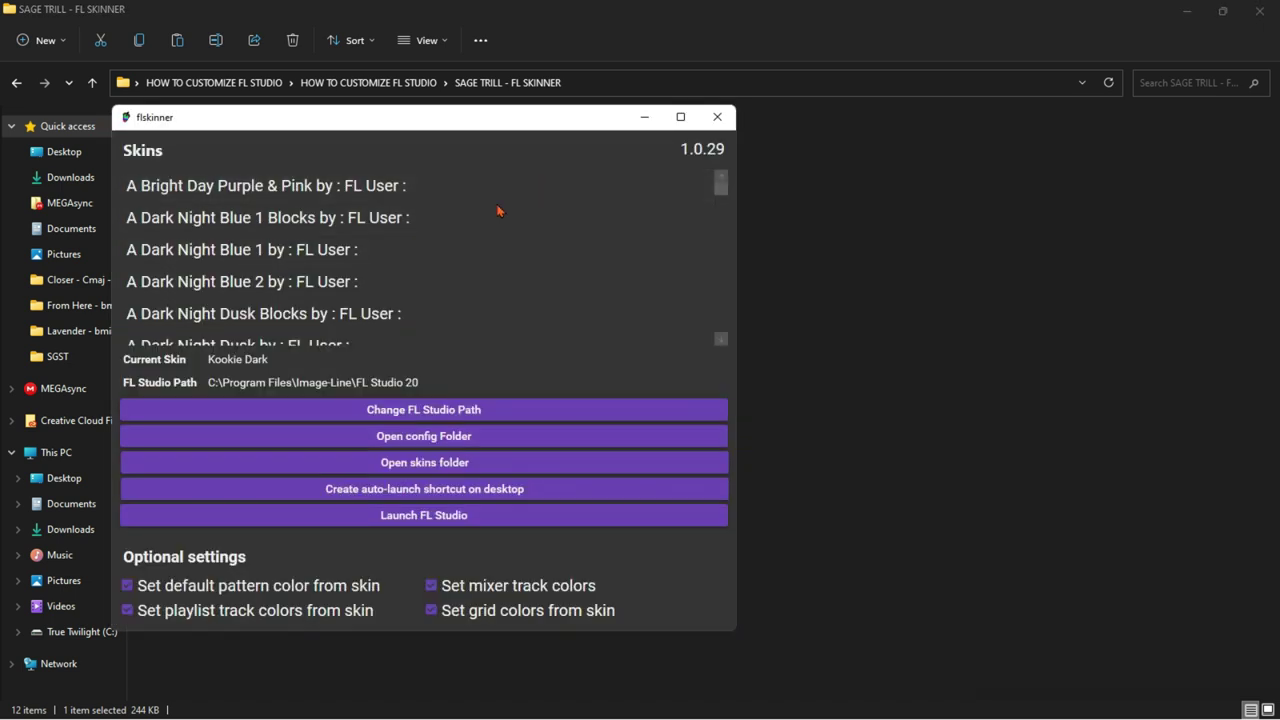
Step: Preview A Dark Night Blue 2, then apply Nuclear Dark Skin V2.7 (Purple) after minimizing Explorer
left_click(390, 288)
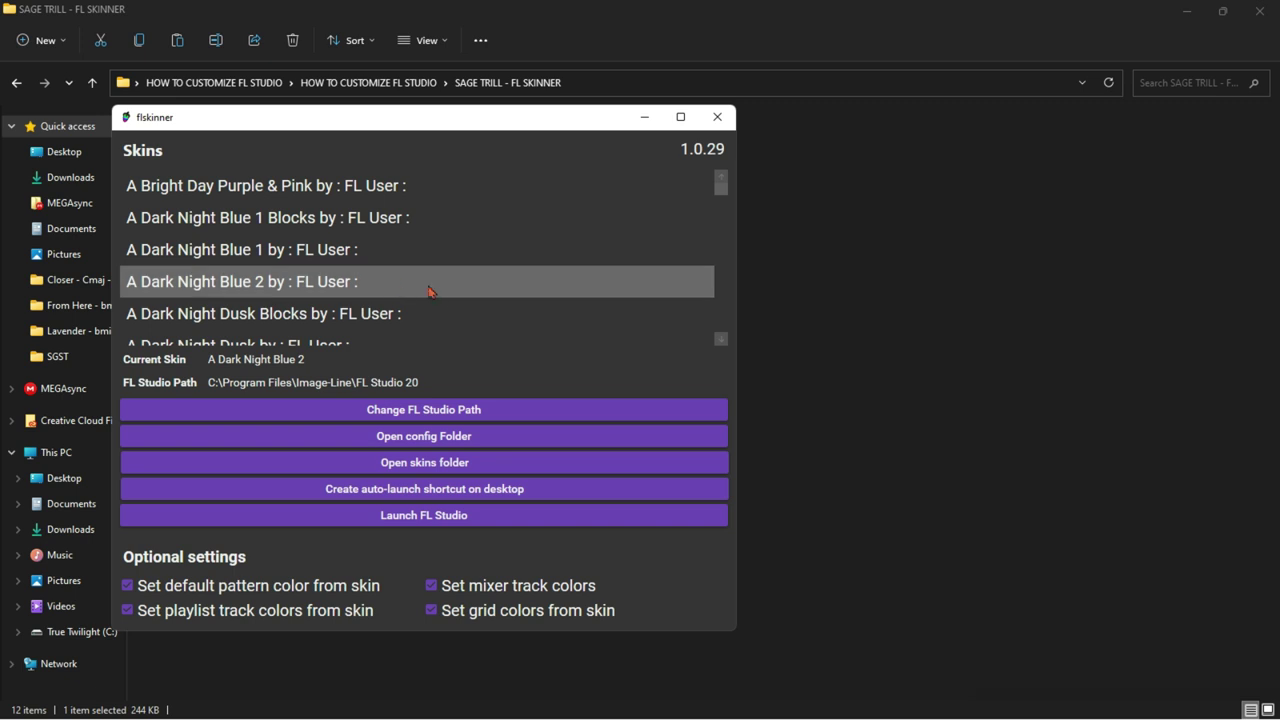
scroll(430, 292, "down", 5)
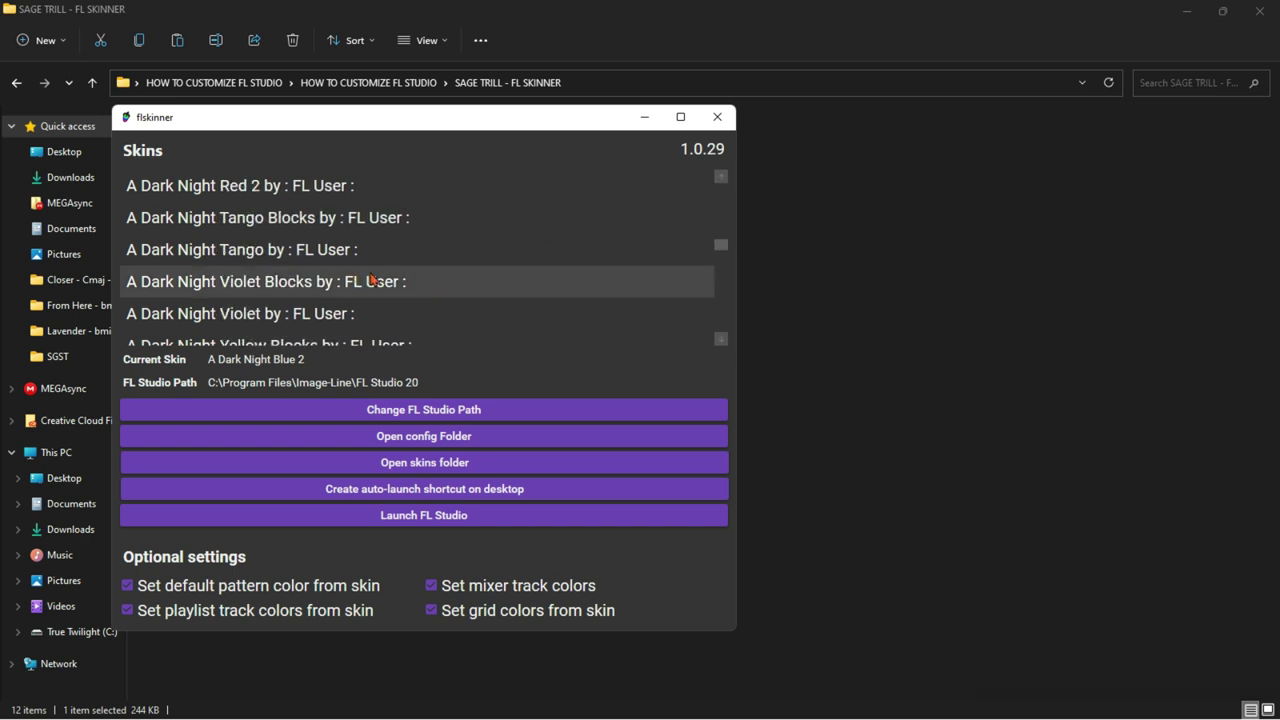
left_click(1158, 10)
left_click(1187, 11)
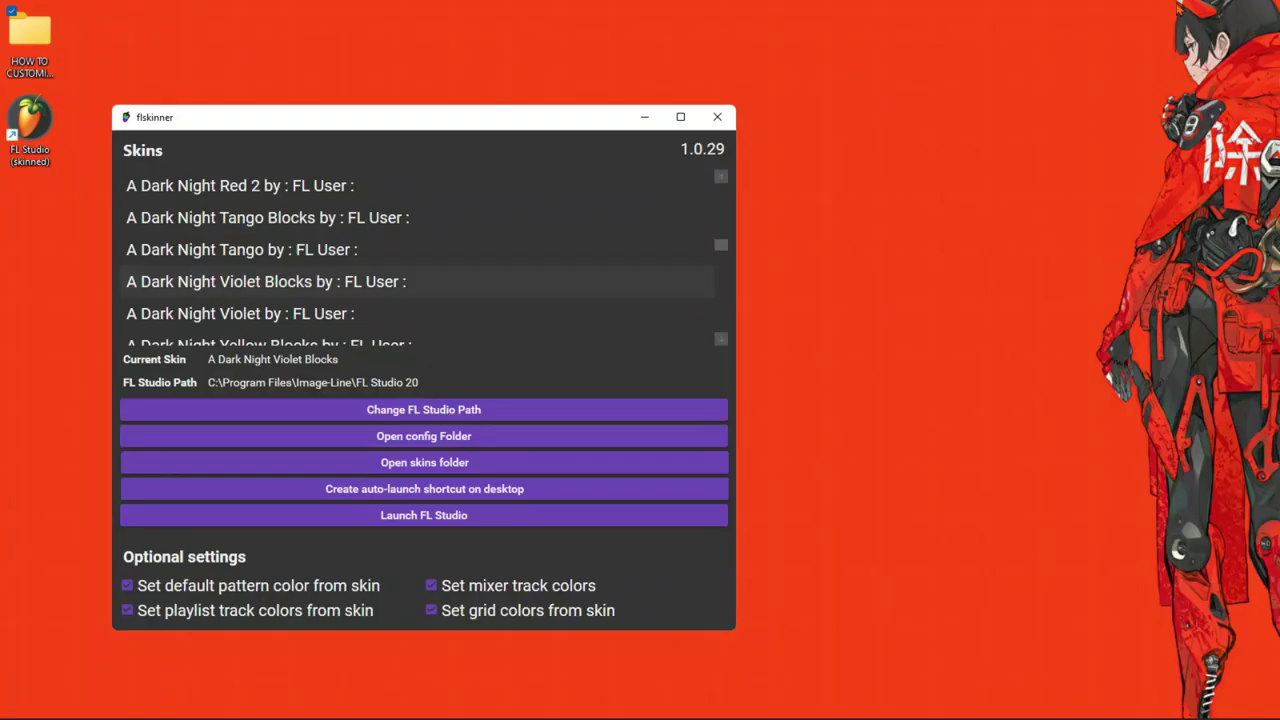
scroll(494, 251, "down", 10)
scroll(492, 251, "down", 5)
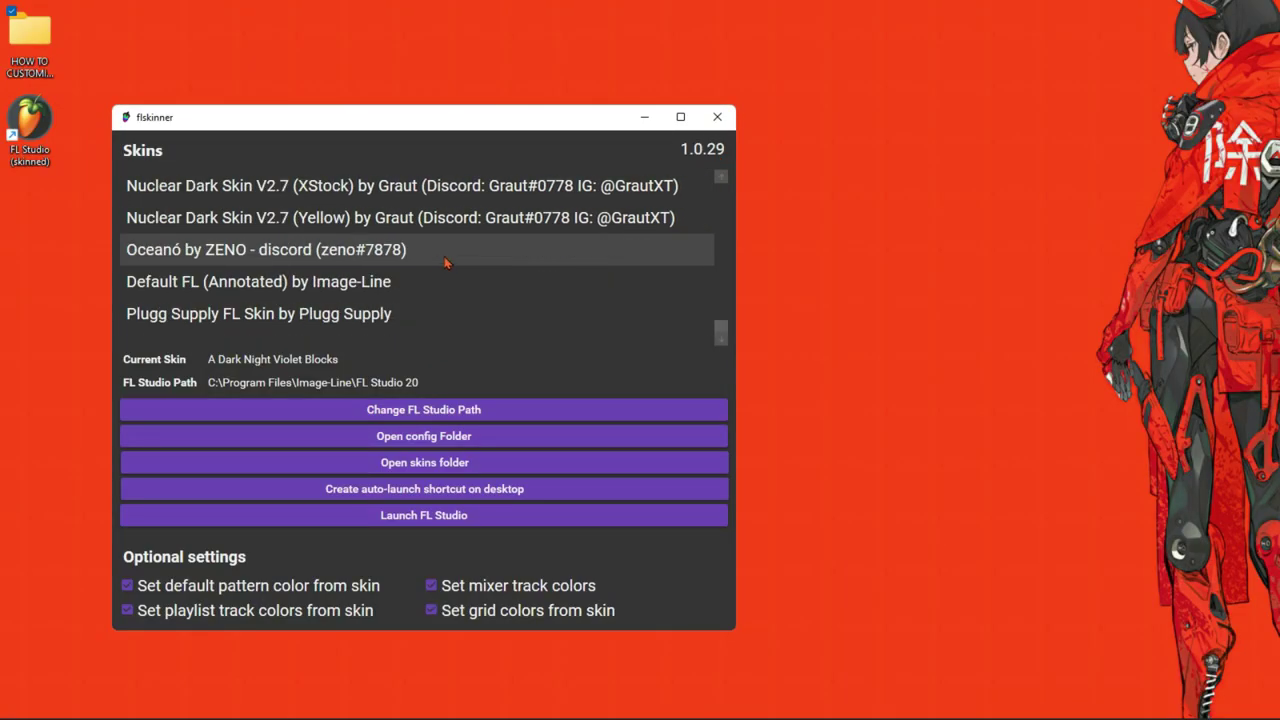
scroll(443, 263, "up", 8)
scroll(420, 275, "down", 4)
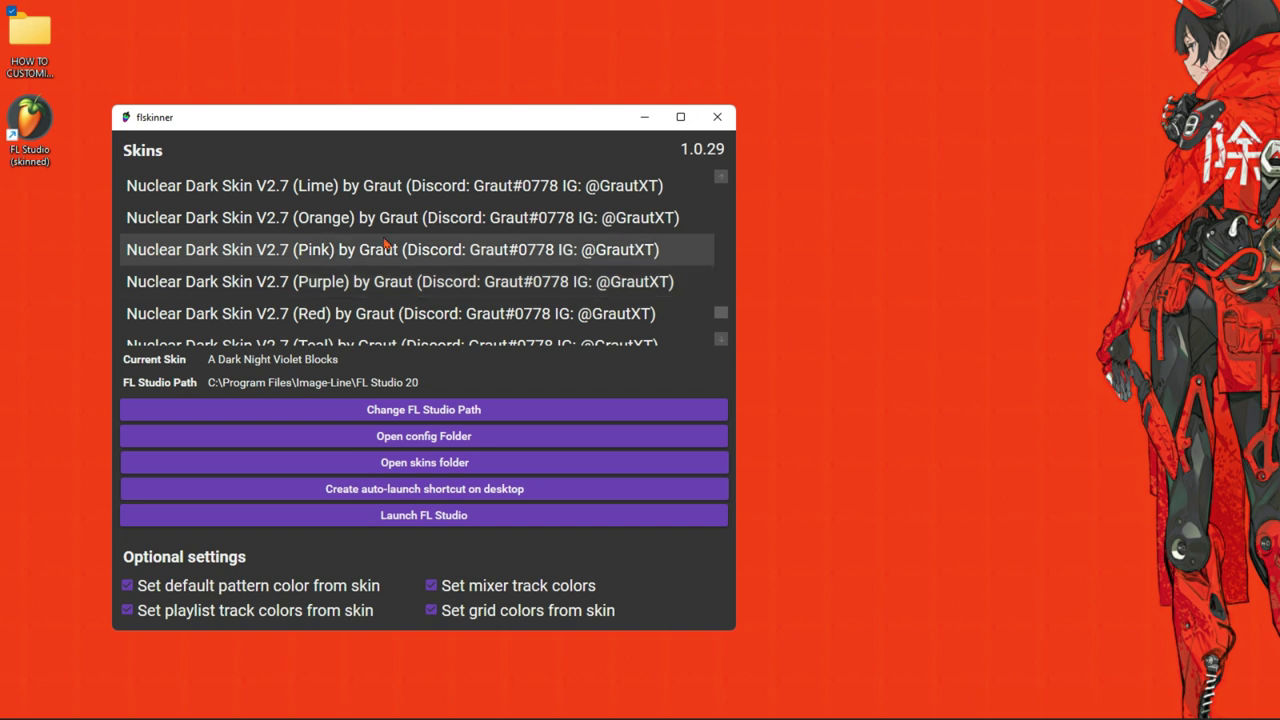
left_click(412, 293)
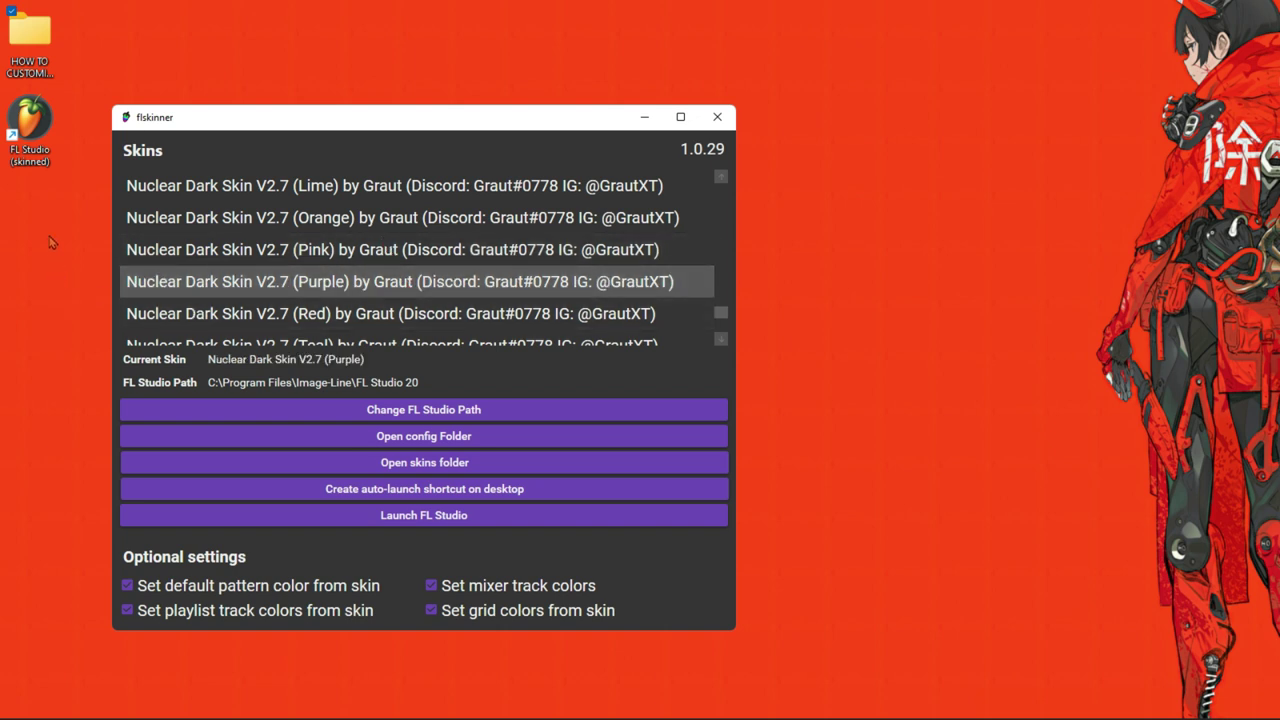
Step: Launch FL Studio from the 'FL Studio (skinned)' shortcut, check the purple skin, then minimize it
double_click(38, 130)
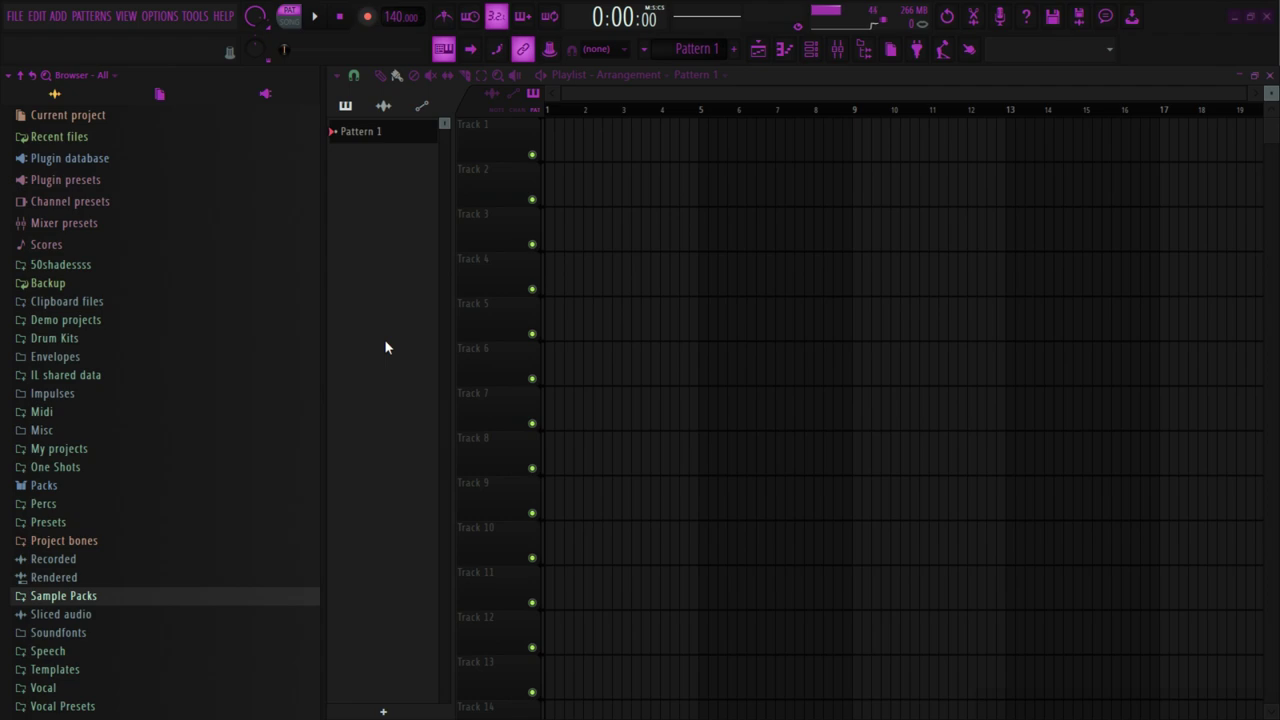
left_click(955, 700)
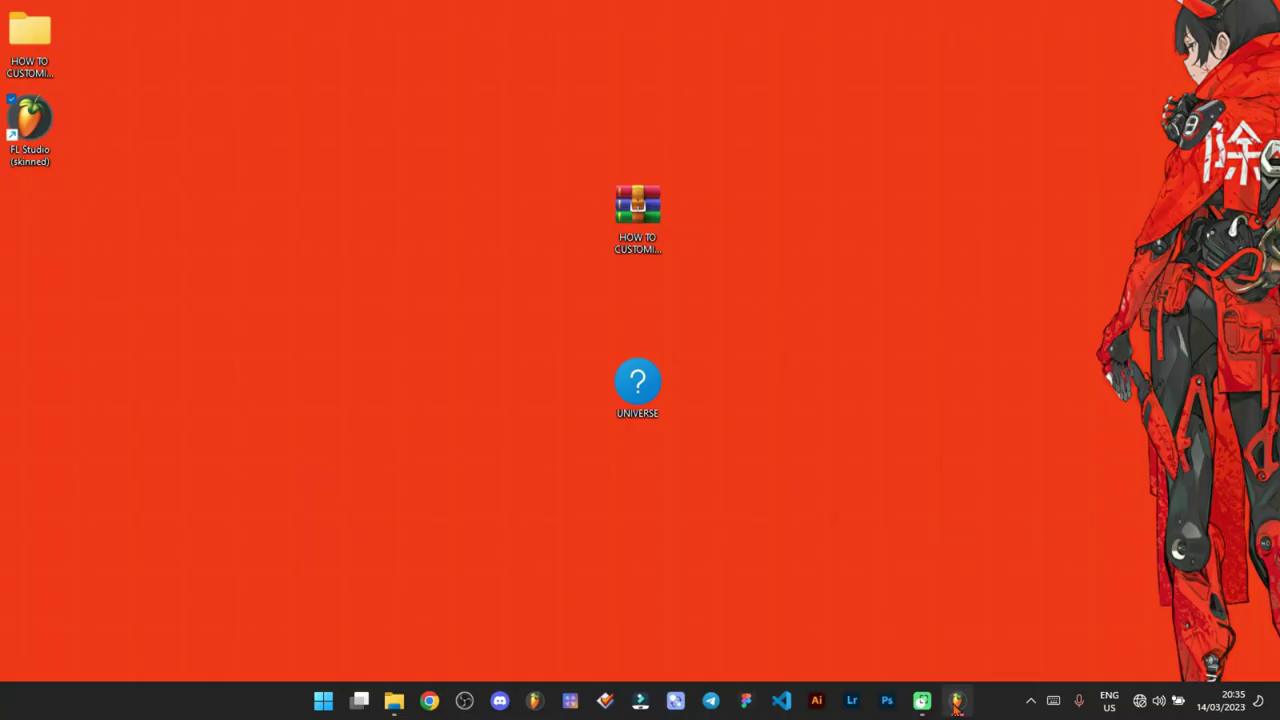
Step: Pin the skinned FL Studio to the taskbar, drag it left, and unpin the old FL64 entry
right_click(957, 704)
left_click(948, 698)
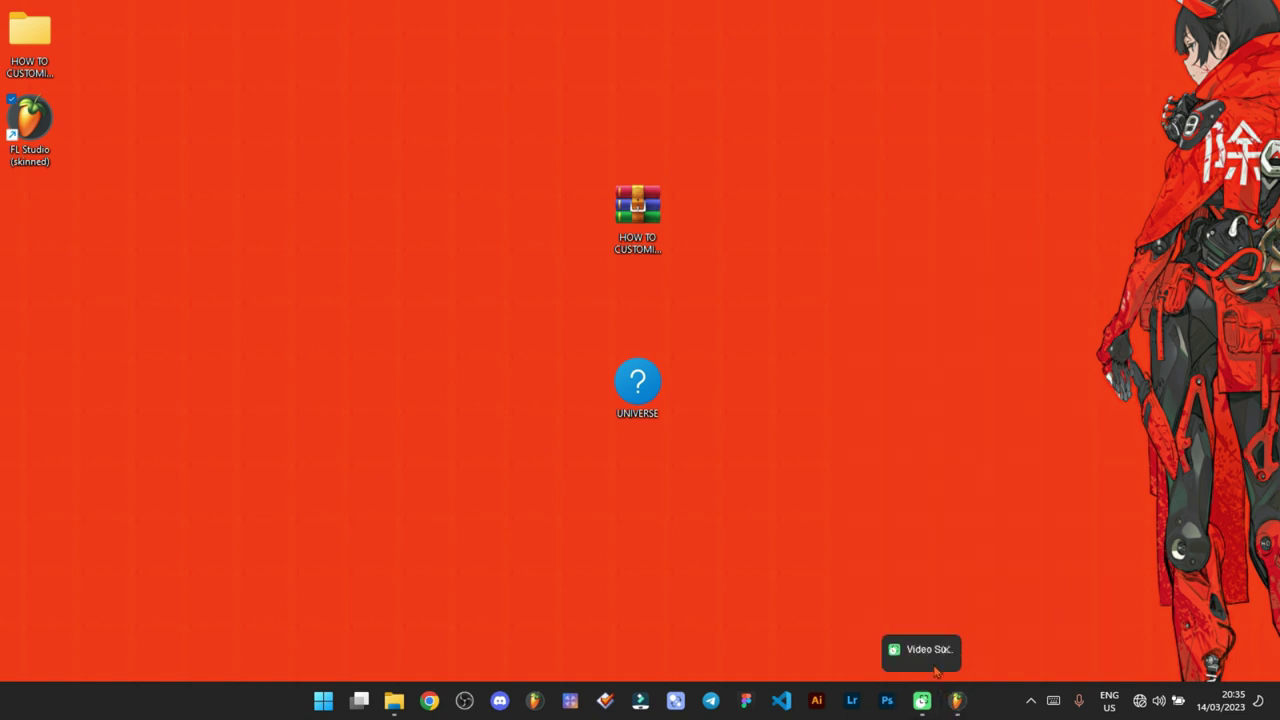
right_click(953, 700)
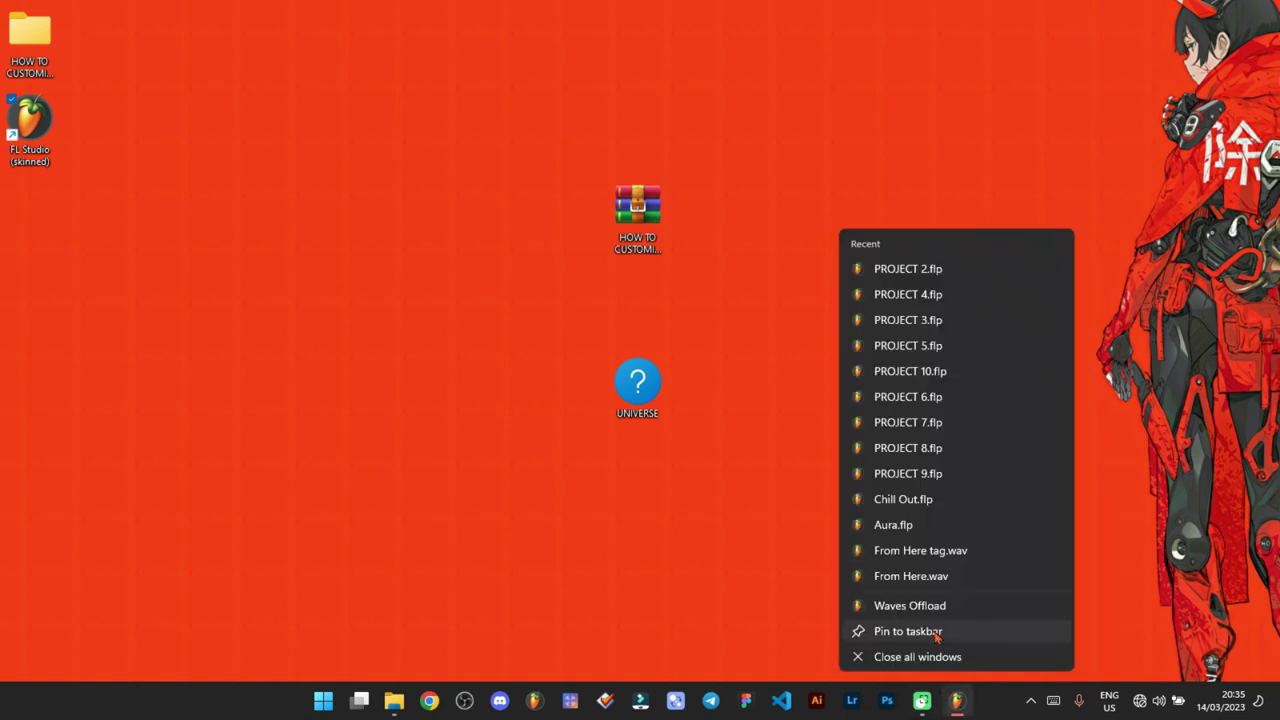
left_click(931, 631)
mouse_move(952, 710)
left_click_drag(952, 710, 537, 706)
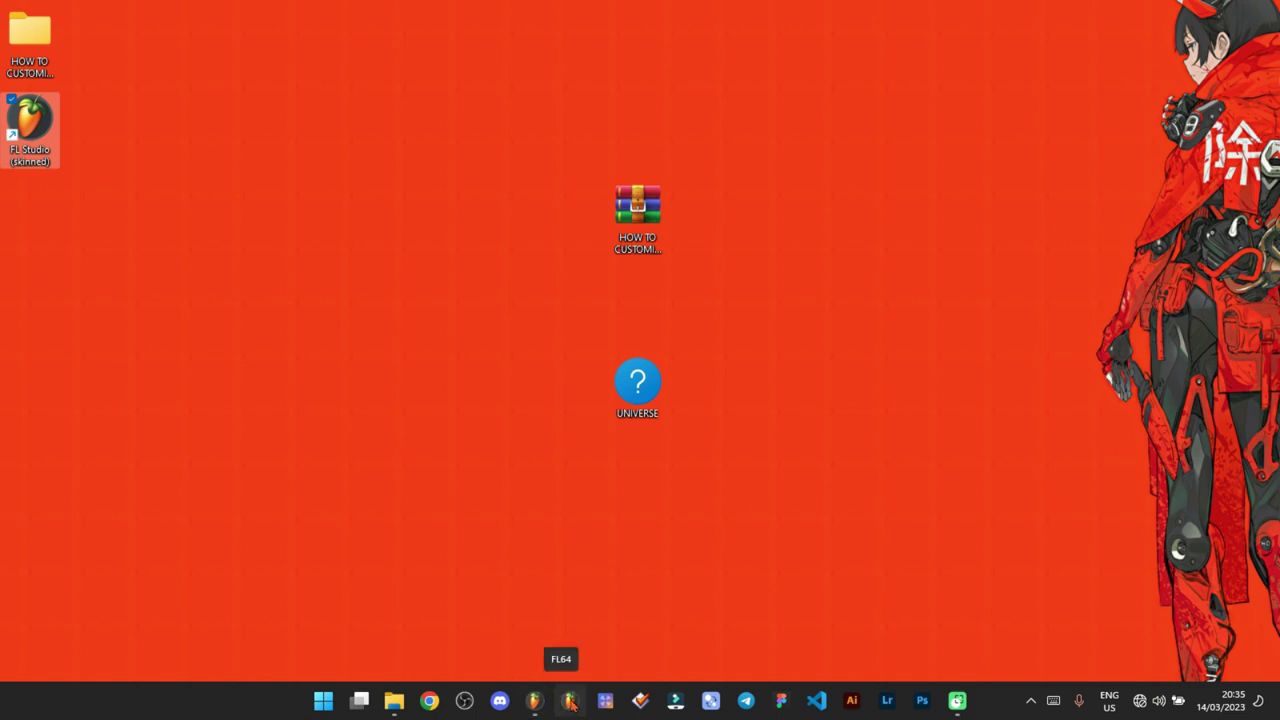
right_click(572, 705)
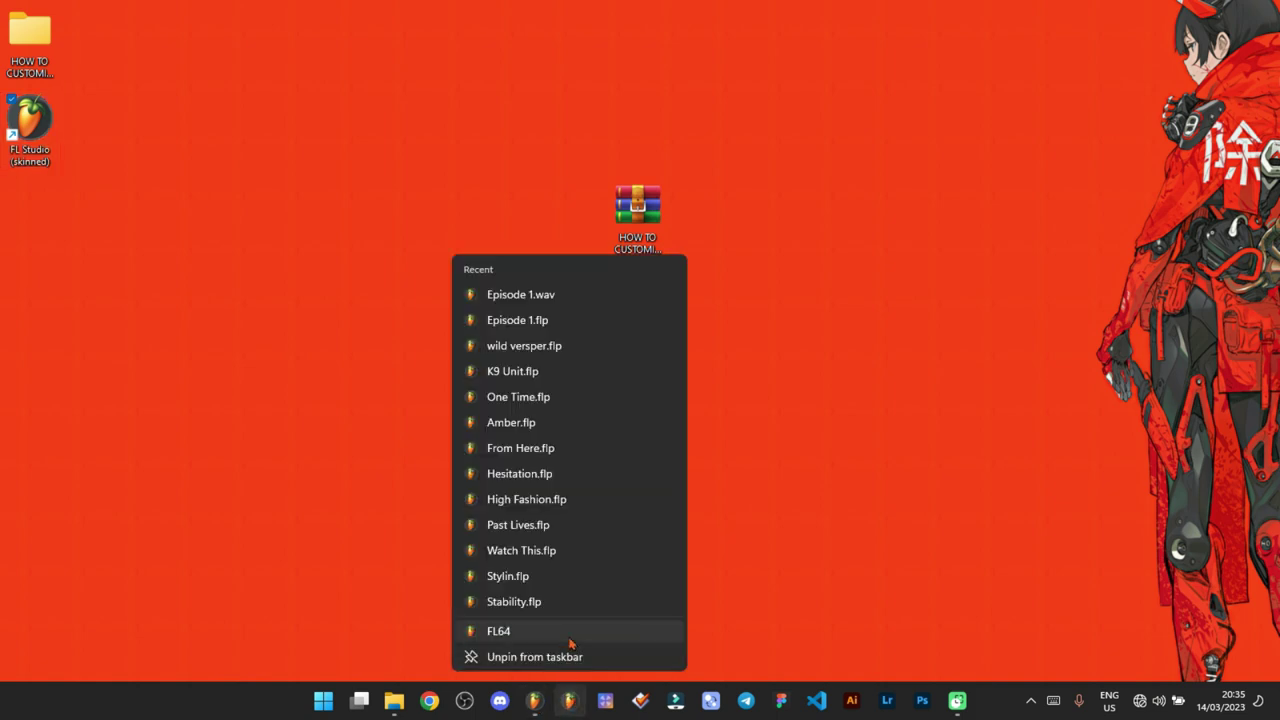
left_click(590, 656)
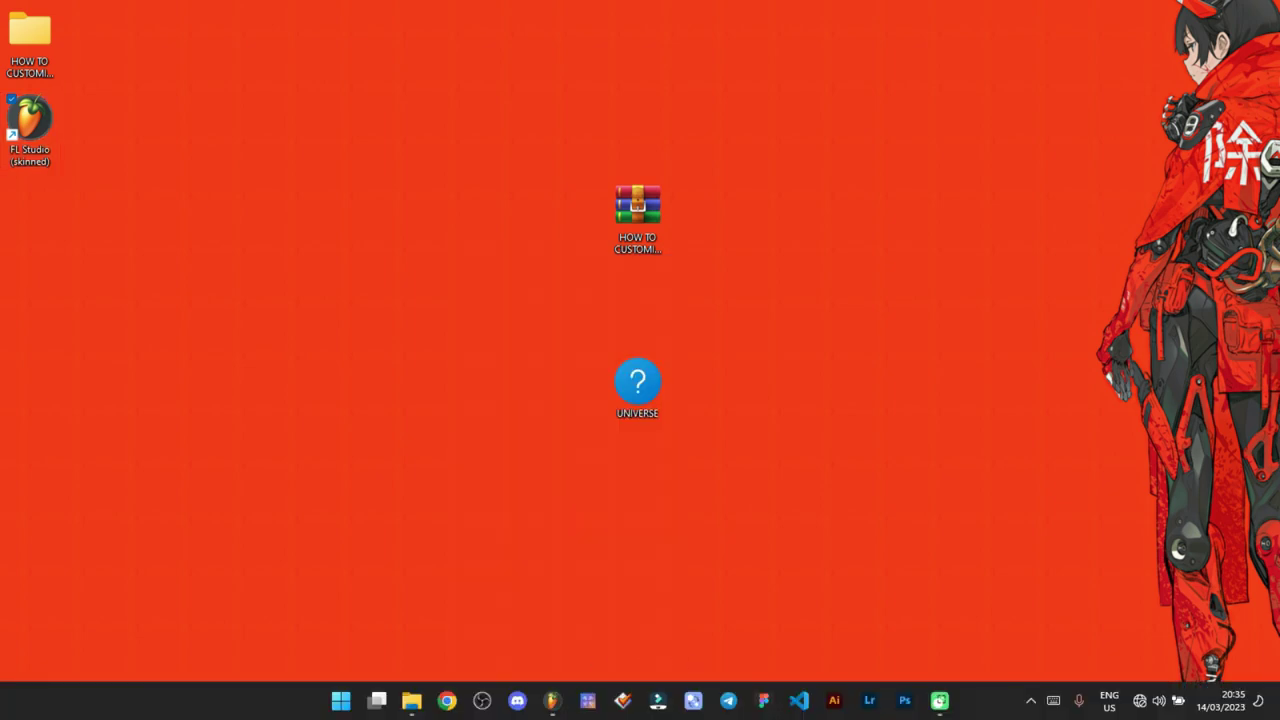